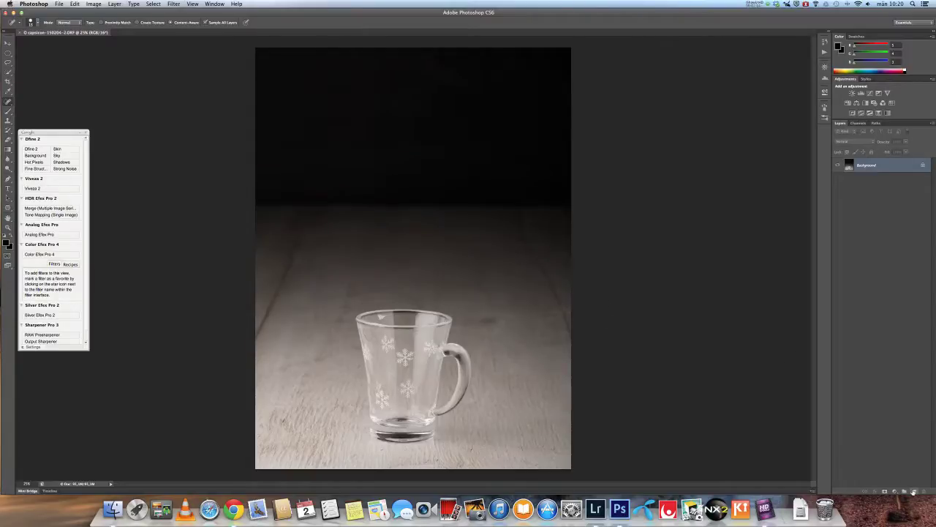
Step: Add a new layer above the background and set the Brush tool to the 1143 smoke tip, rotated to an angle of about -14°
click(914, 492)
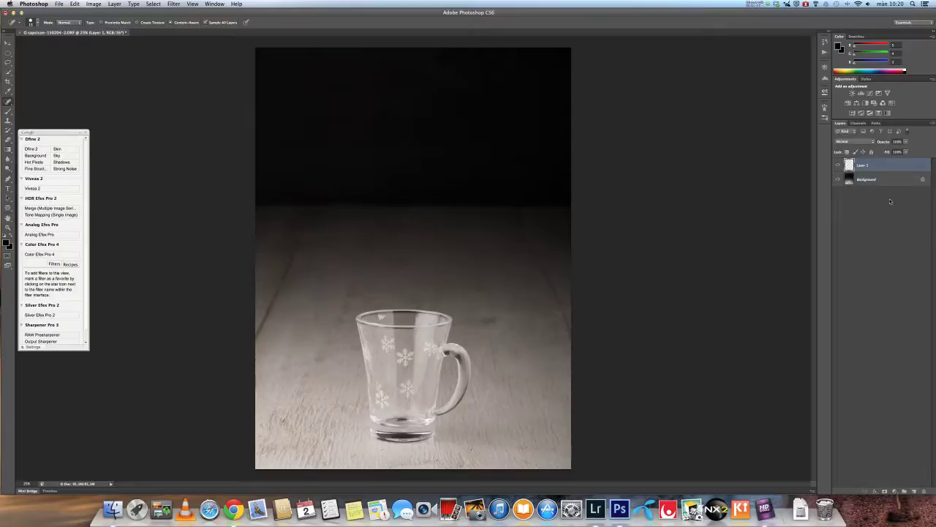
click(824, 118)
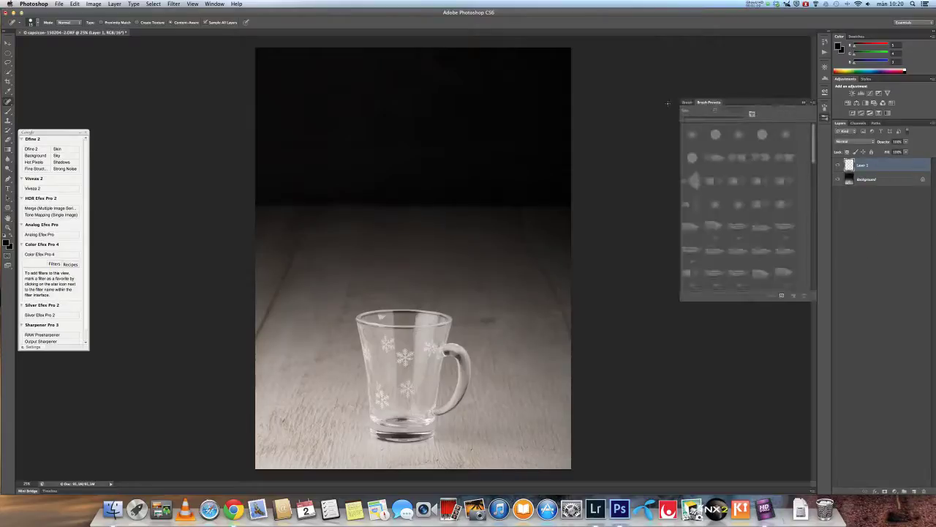
click(688, 103)
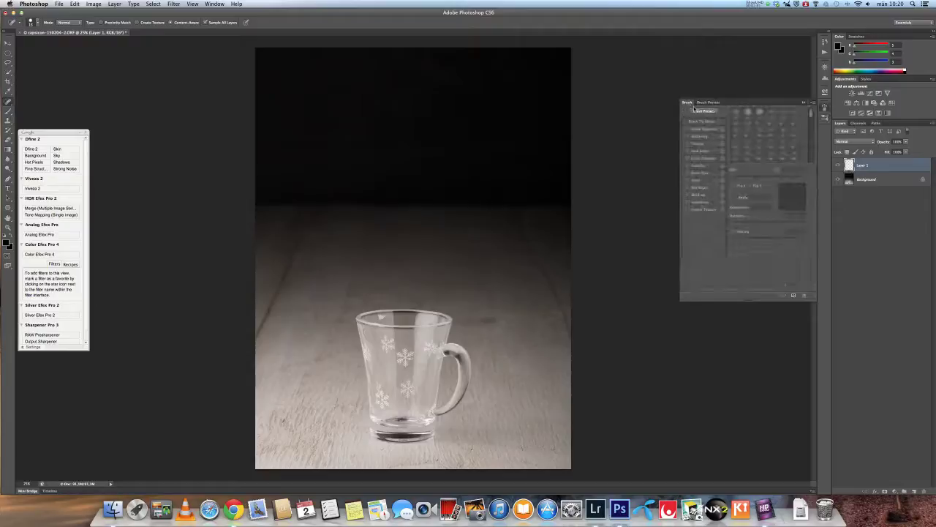
key(b)
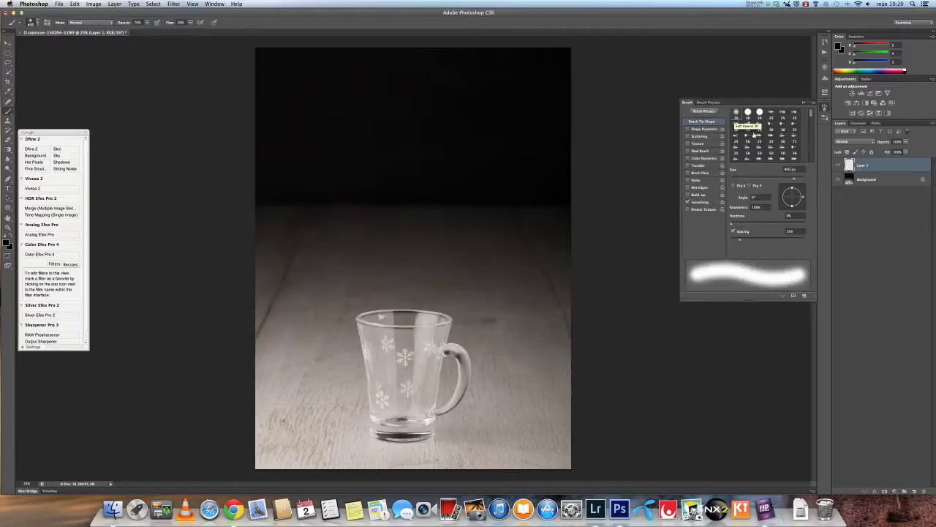
drag(812, 117, 814, 148)
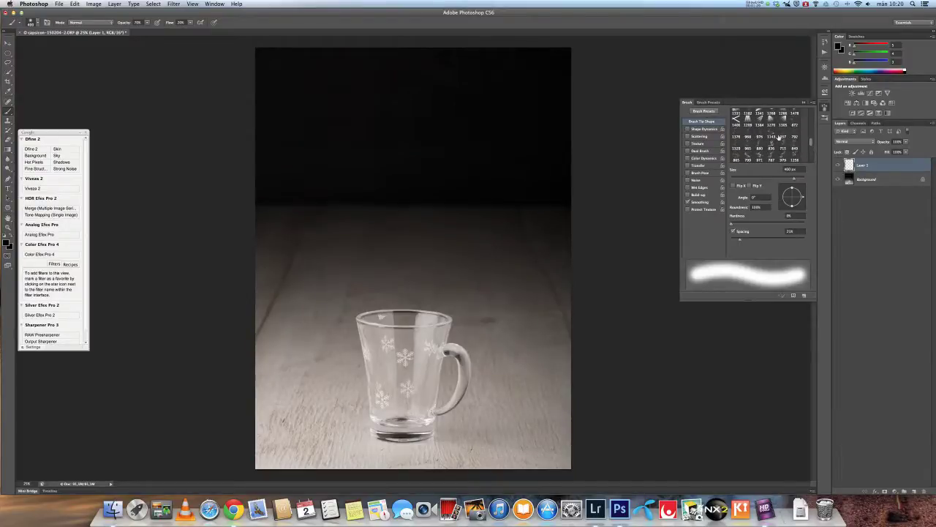
click(772, 134)
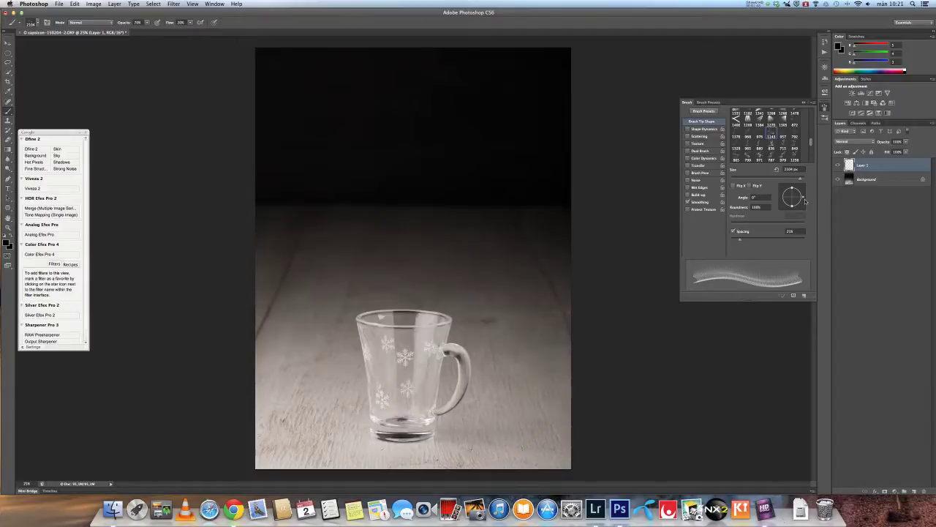
drag(804, 199, 804, 201)
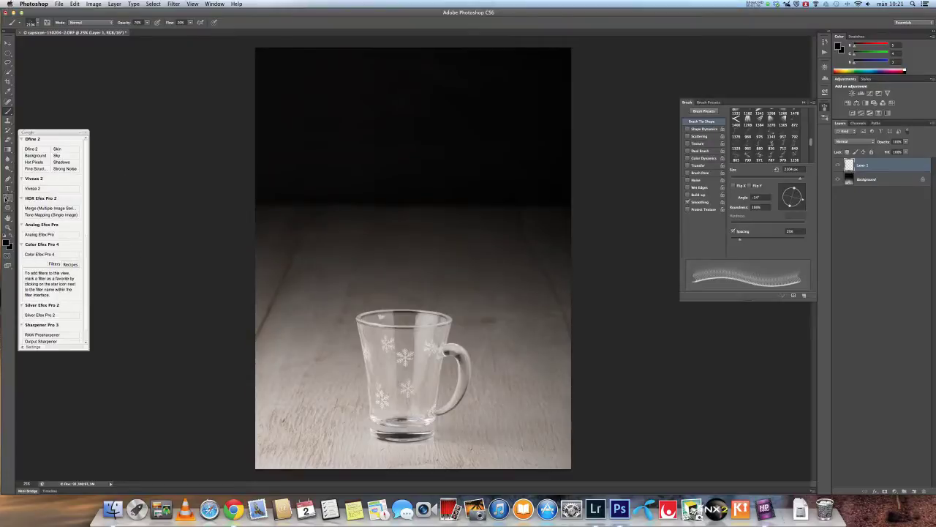
Step: Set the foreground colour to white and the brush opacity to 100%, and stamp one smoke wisp just above the glass
click(6, 238)
click(11, 235)
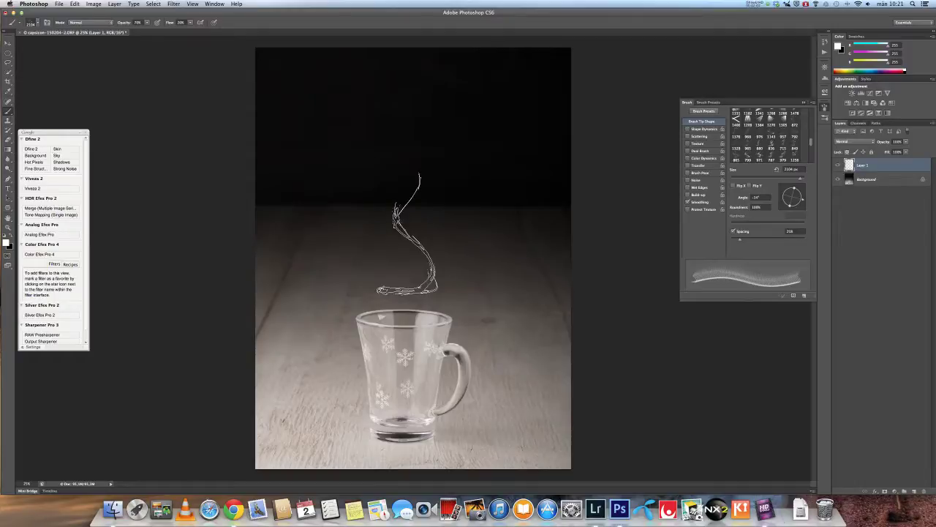
click(147, 22)
drag(148, 31, 167, 32)
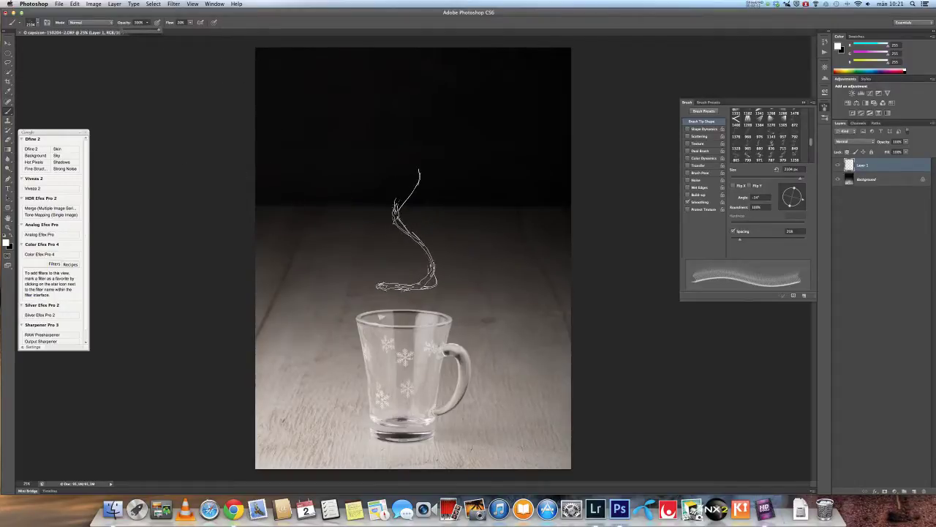
click(404, 229)
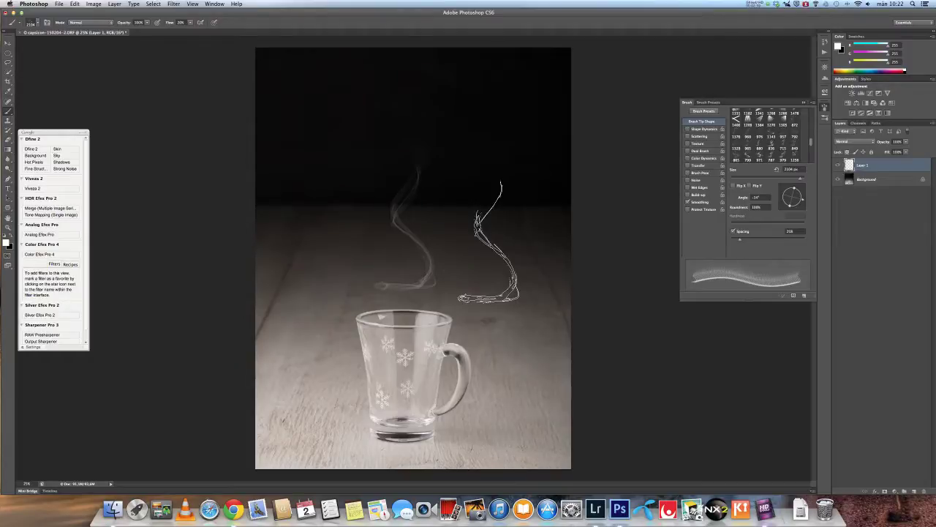
Step: Switch the brush back to the 30 px soft round tip and put the brush settings away
scroll(768, 132, up, 10)
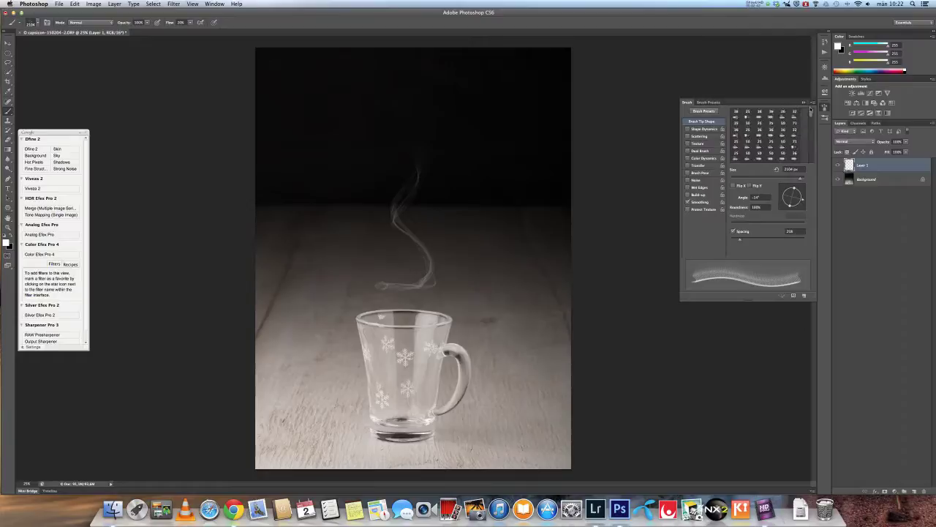
click(739, 117)
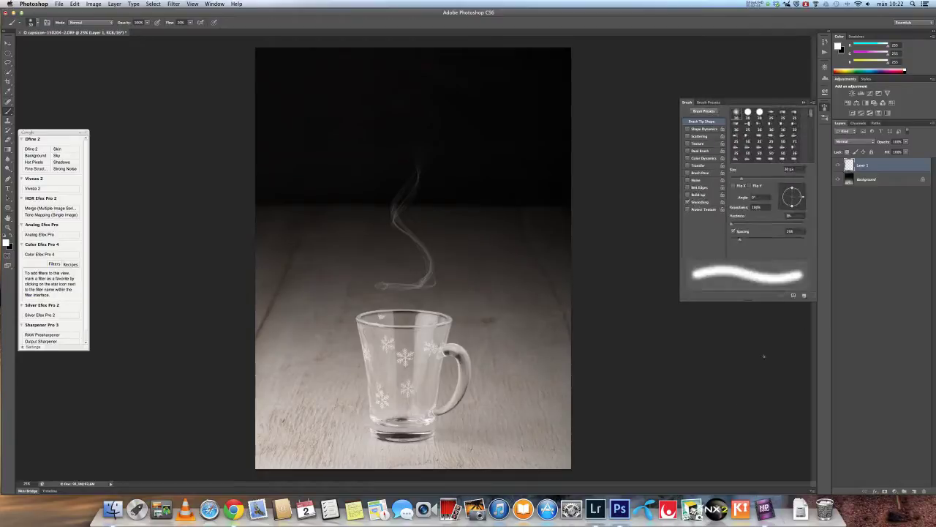
click(804, 102)
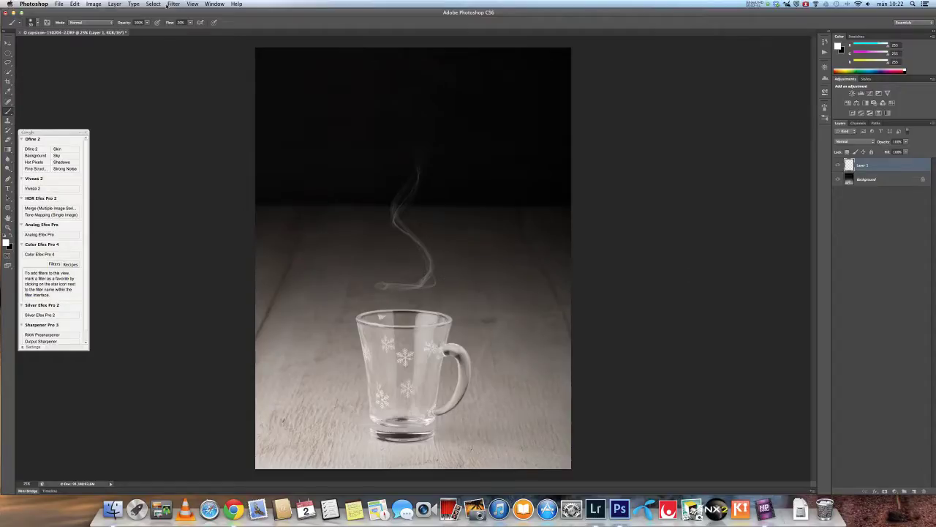
Step: Soften the smoke layer with a Gaussian Blur at a radius above 6.0 pixels, and move the smoke down to the glass rim
click(174, 5)
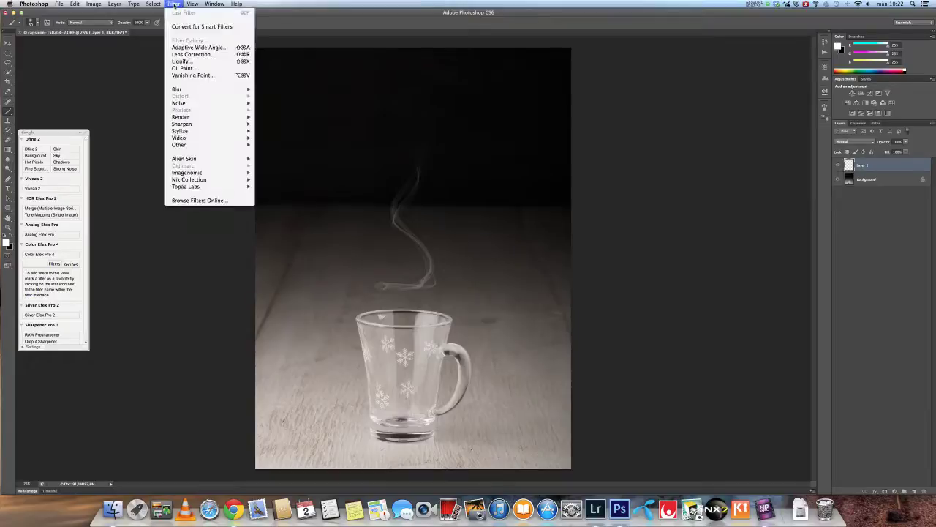
mouse_move(212, 90)
click(281, 145)
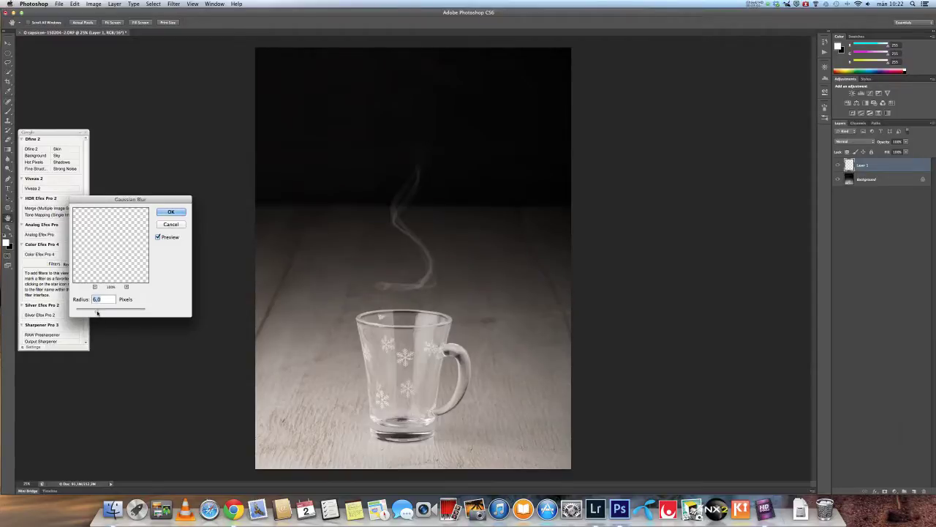
drag(97, 312, 107, 313)
drag(109, 312, 106, 312)
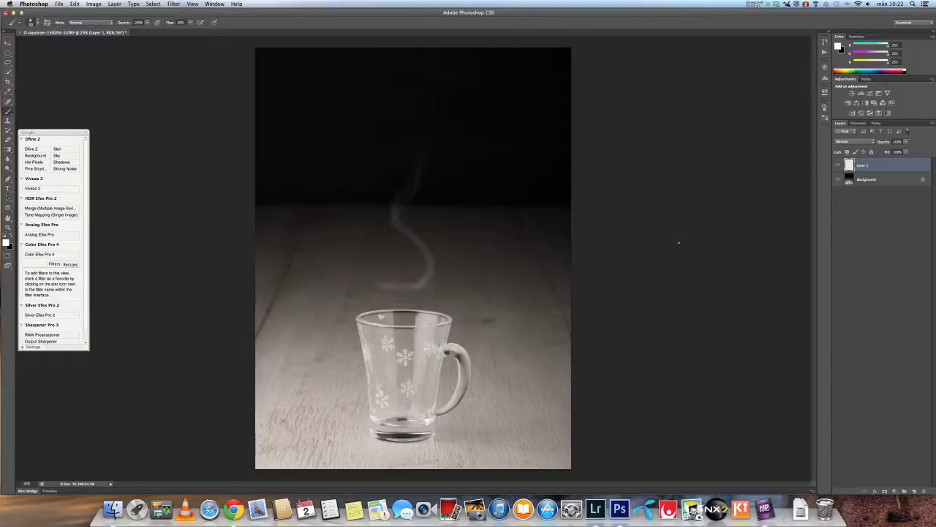
key(v)
mouse_move(437, 281)
mouse_down()
mouse_move(448, 296)
mouse_move(439, 255)
mouse_move(429, 300)
mouse_up()
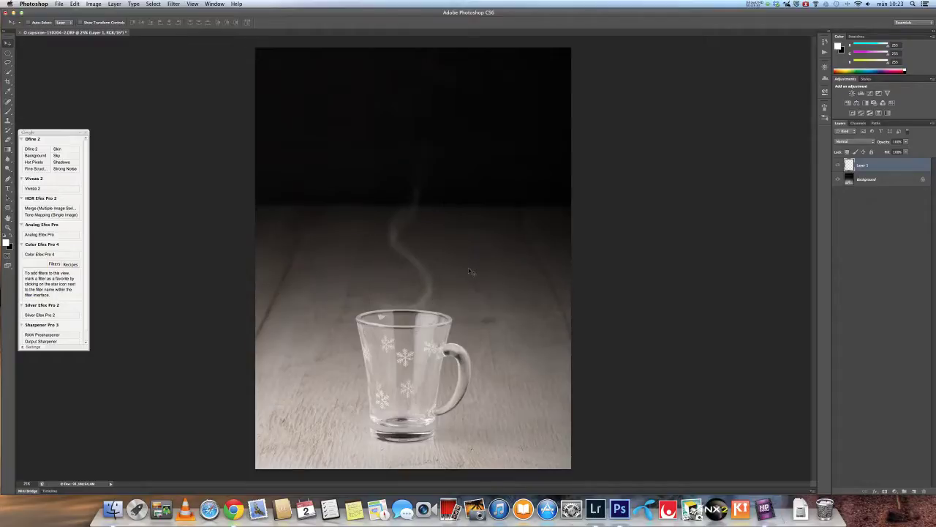
Step: Warp the blurred smoke into a shorter, wider curl that rises from inside the glass rim
click(75, 4)
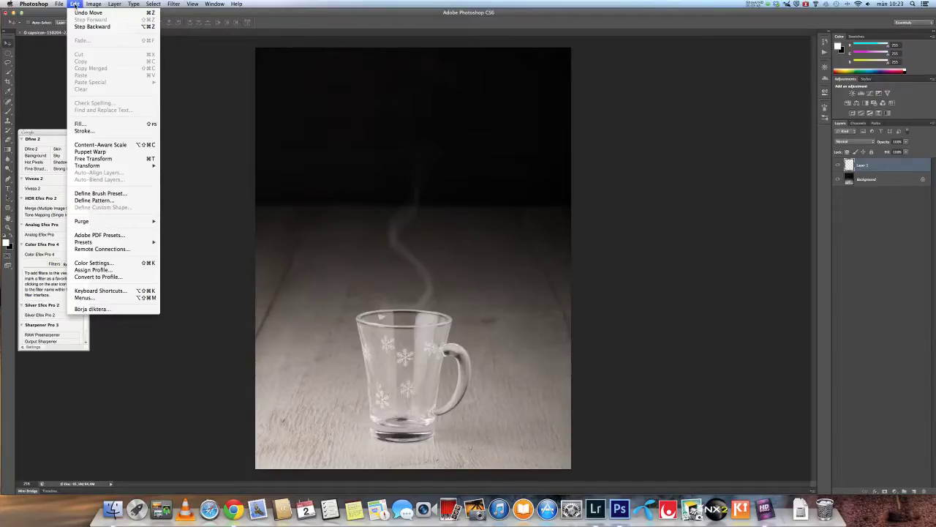
mouse_move(98, 167)
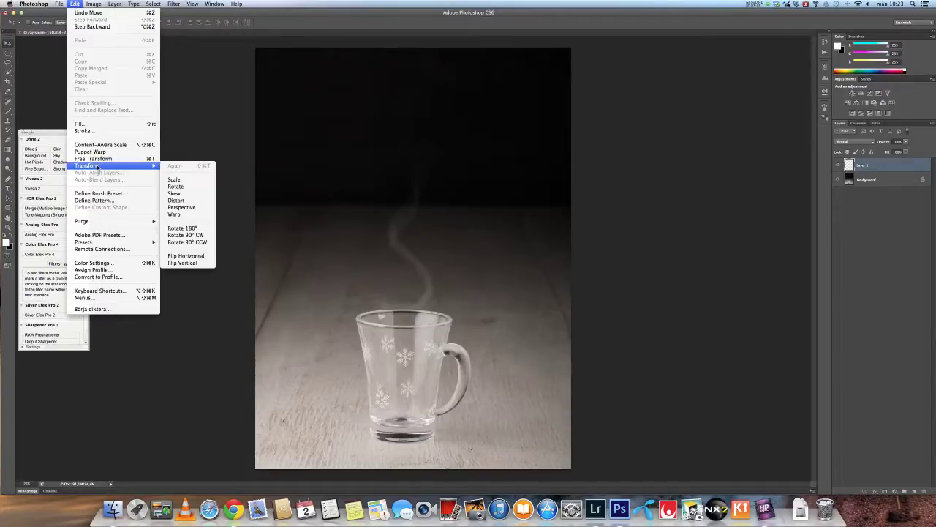
click(196, 217)
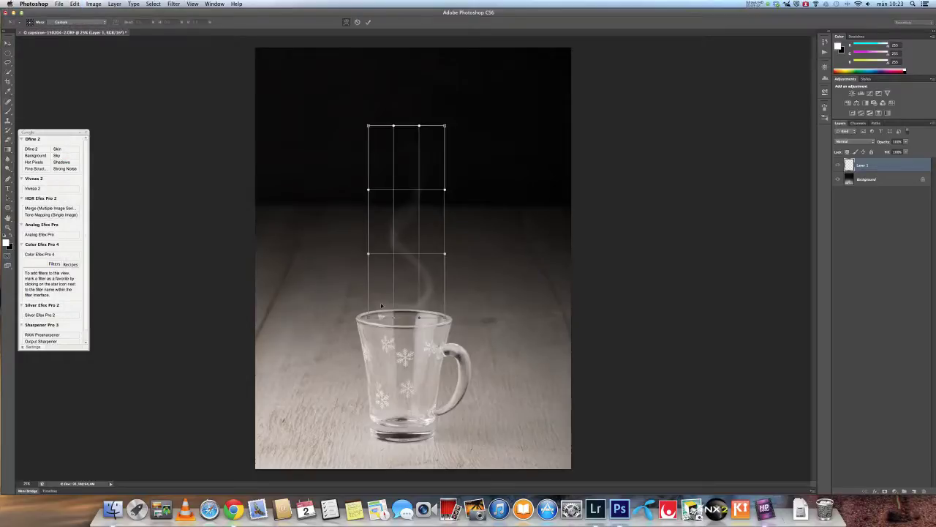
drag(390, 286, 433, 241)
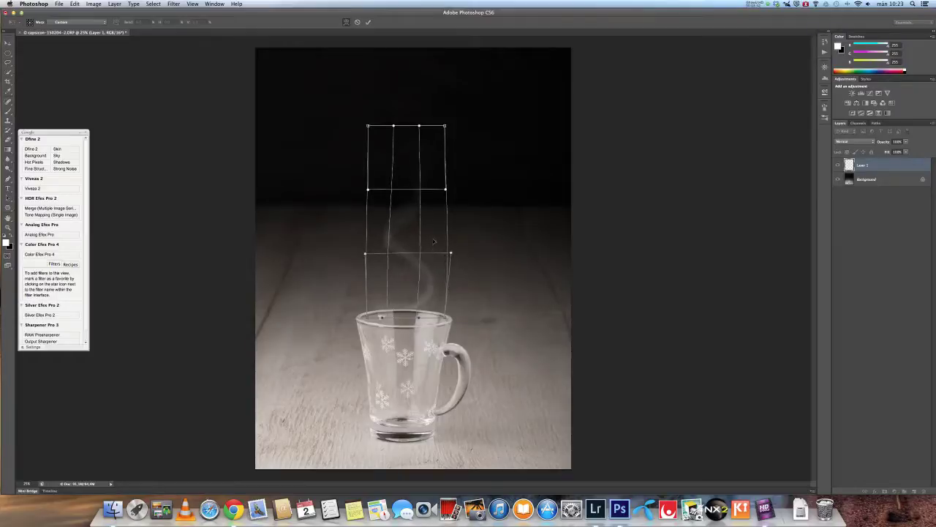
drag(428, 174, 401, 199)
drag(428, 254, 401, 306)
drag(389, 271, 441, 305)
drag(375, 309, 370, 311)
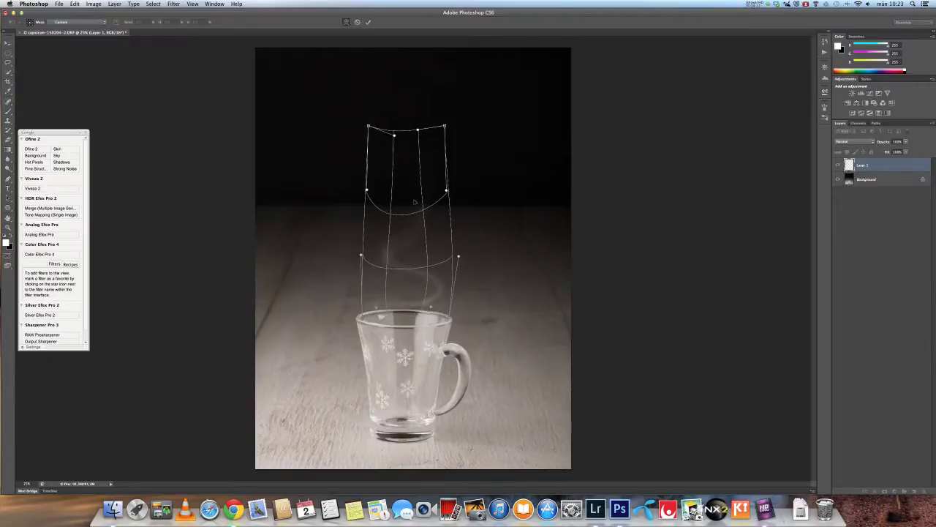
drag(415, 202, 393, 244)
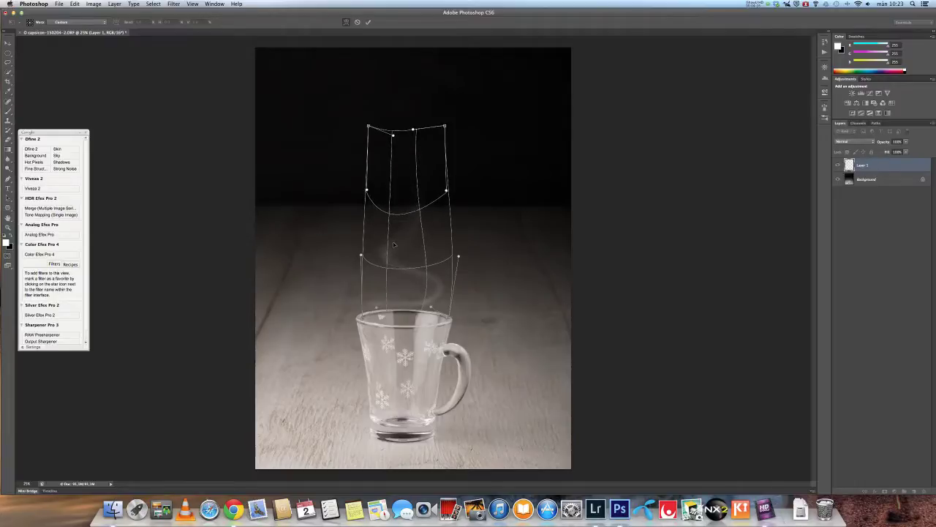
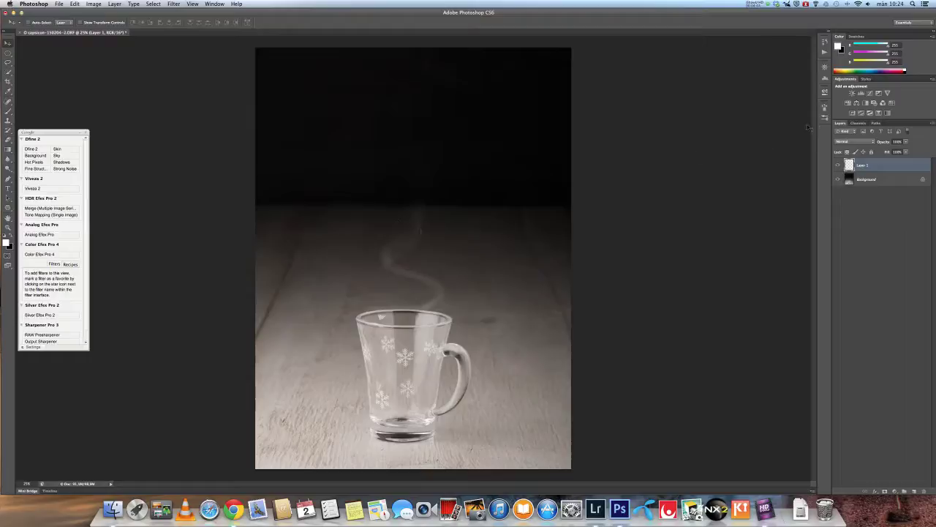
Step: Stamp a second white smoke wisp above the glass on a new layer, using the 799 smoke tip at an enlarged size
click(826, 119)
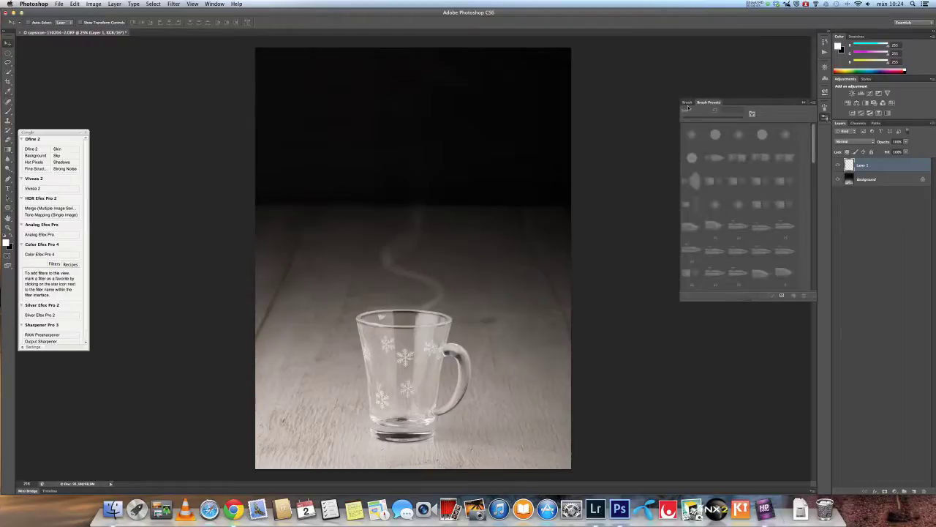
click(687, 103)
key(b)
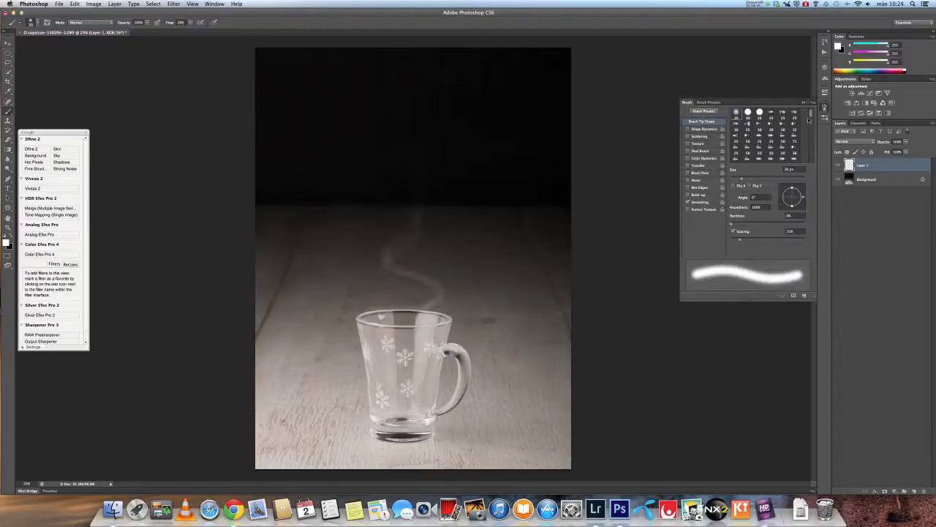
drag(811, 132, 811, 150)
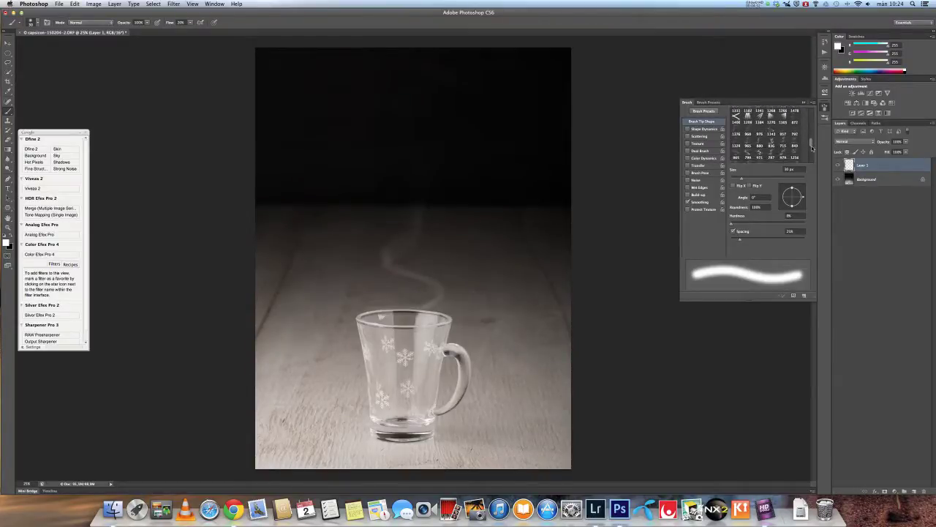
click(747, 157)
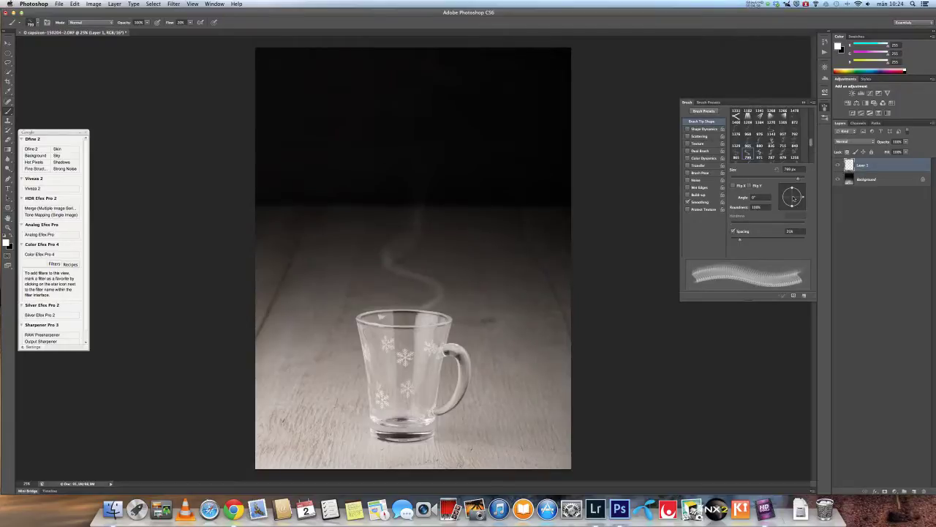
drag(800, 180, 803, 180)
click(914, 492)
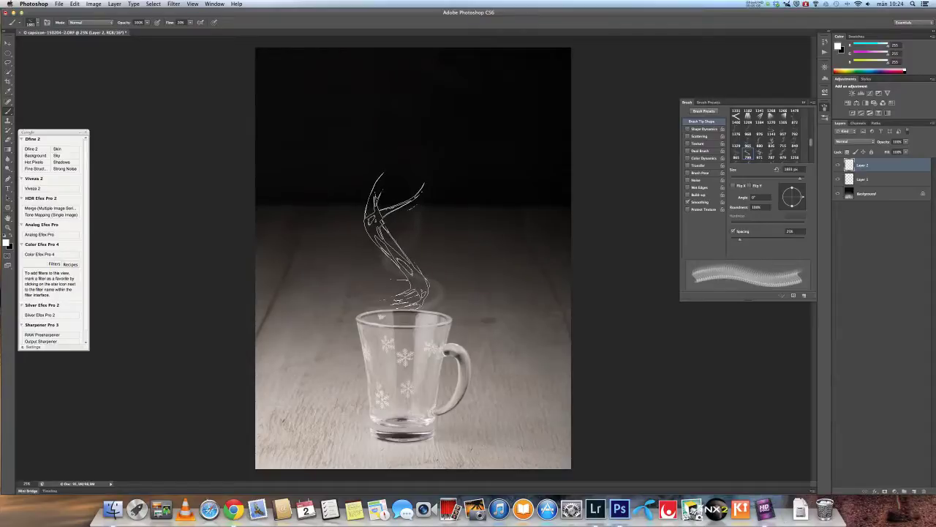
click(395, 241)
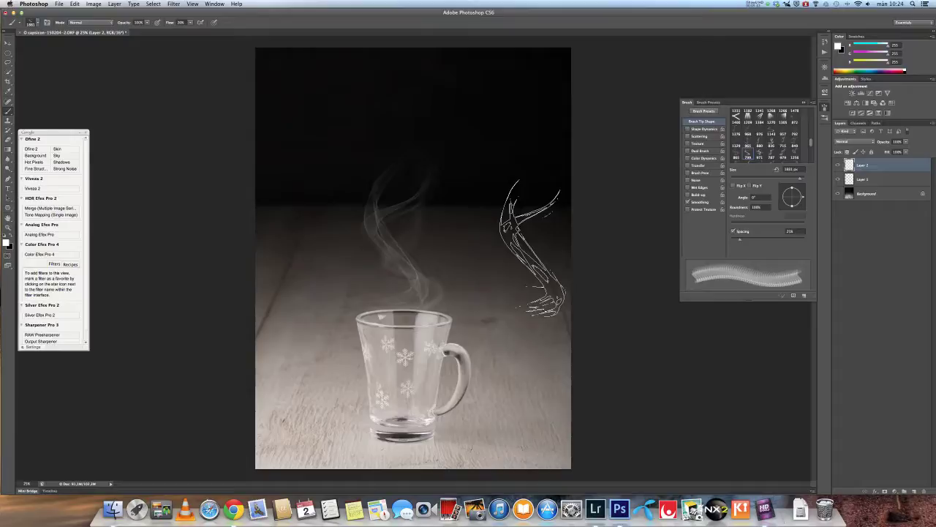
Step: Flip the second smoke wisp horizontally and shift it slightly left over the glass opening
key(v)
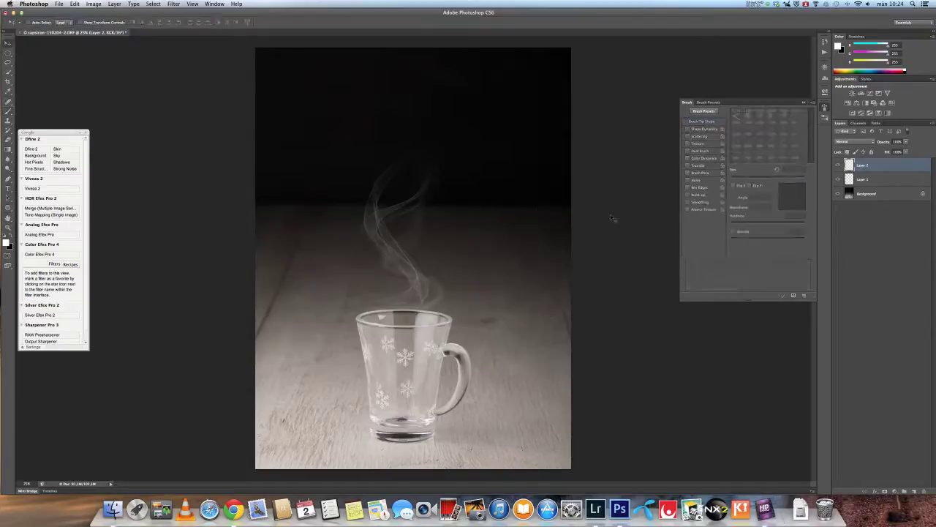
click(75, 5)
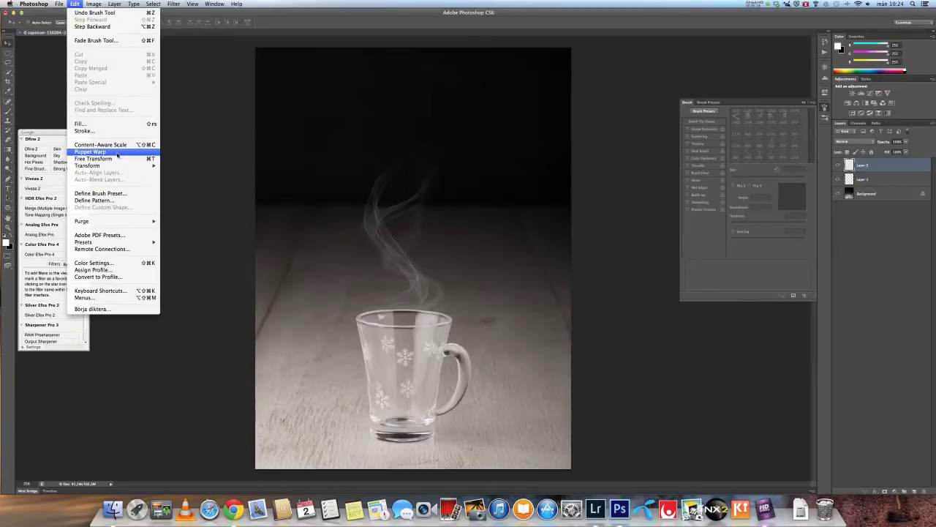
mouse_move(117, 167)
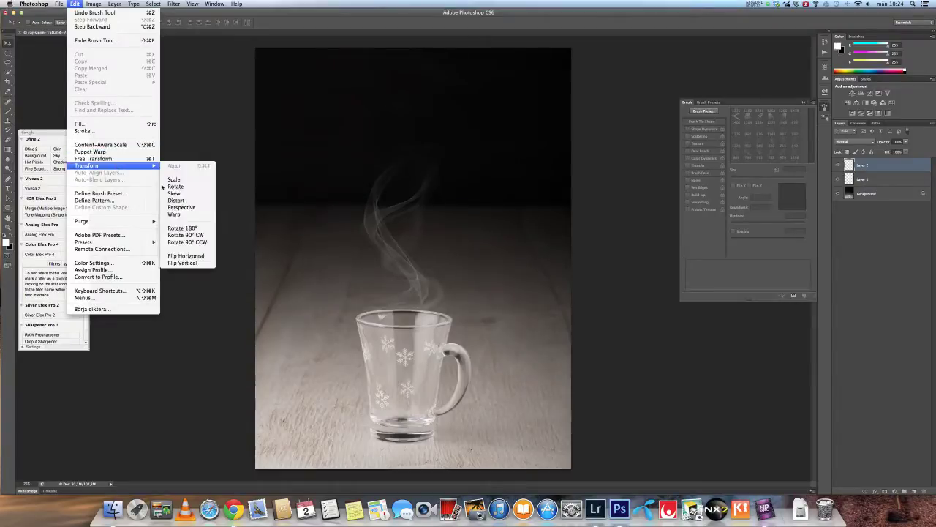
click(187, 256)
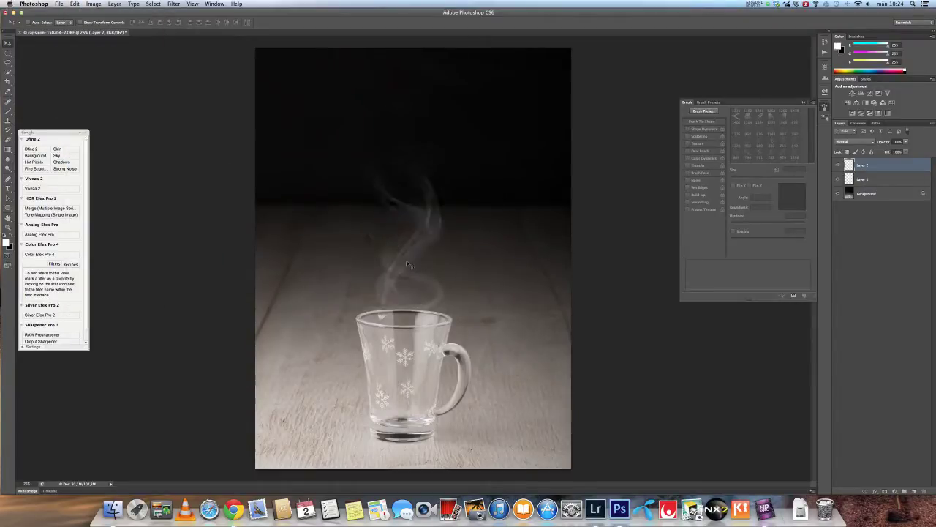
drag(406, 264, 399, 263)
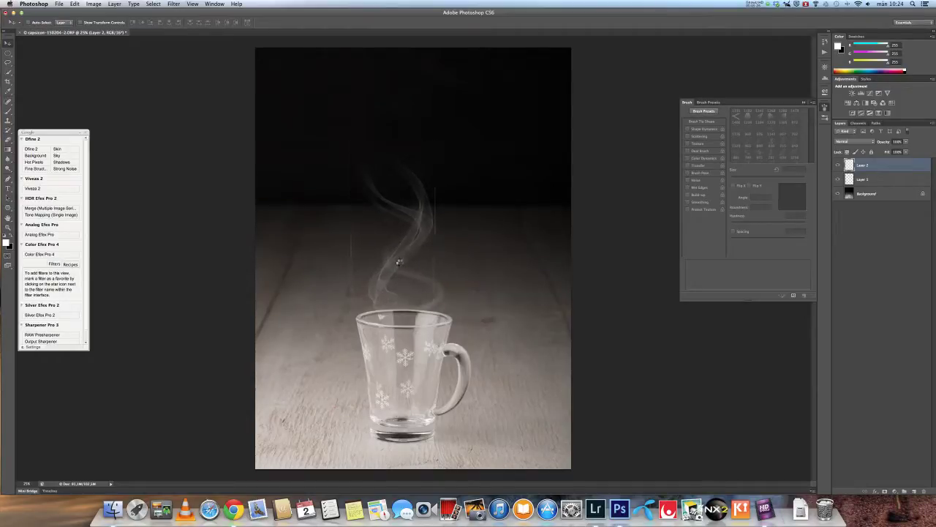
Step: Apply a Gaussian Blur with a radius of 19.0 pixels to the second smoke layer
click(173, 4)
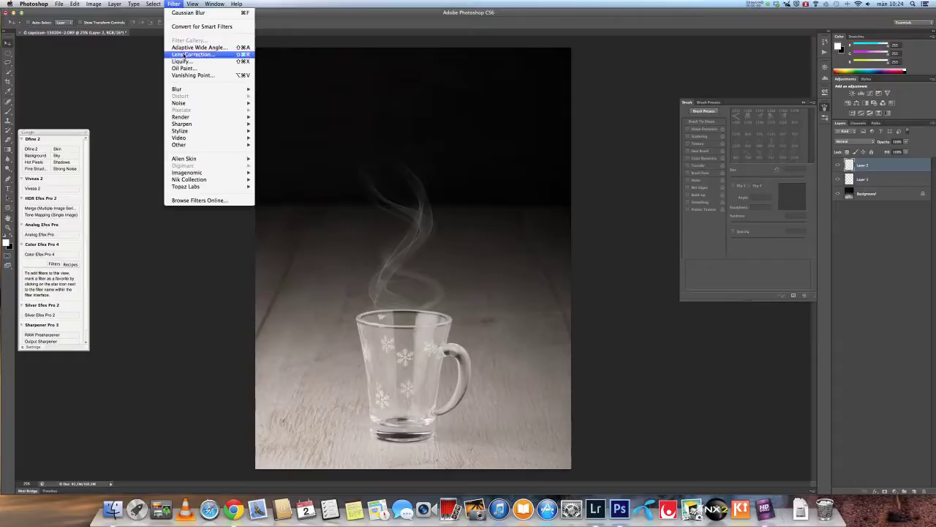
mouse_move(199, 103)
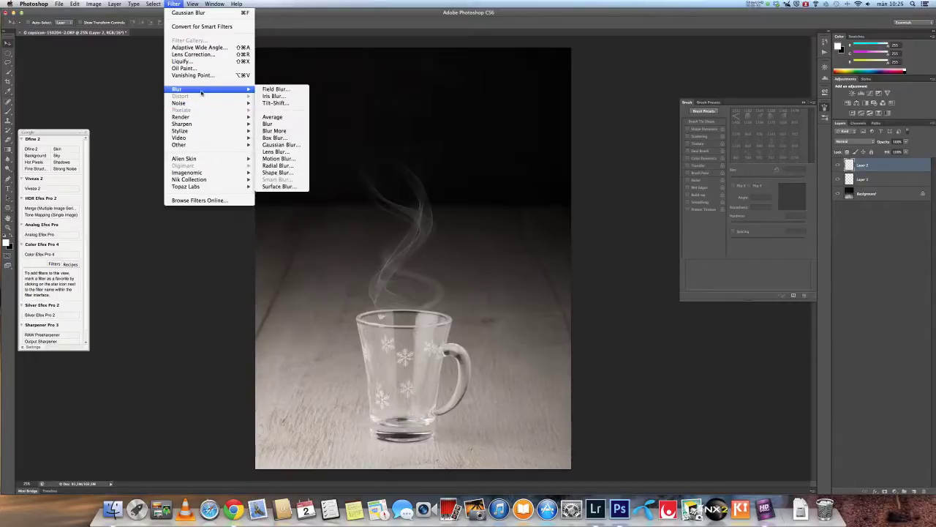
click(268, 146)
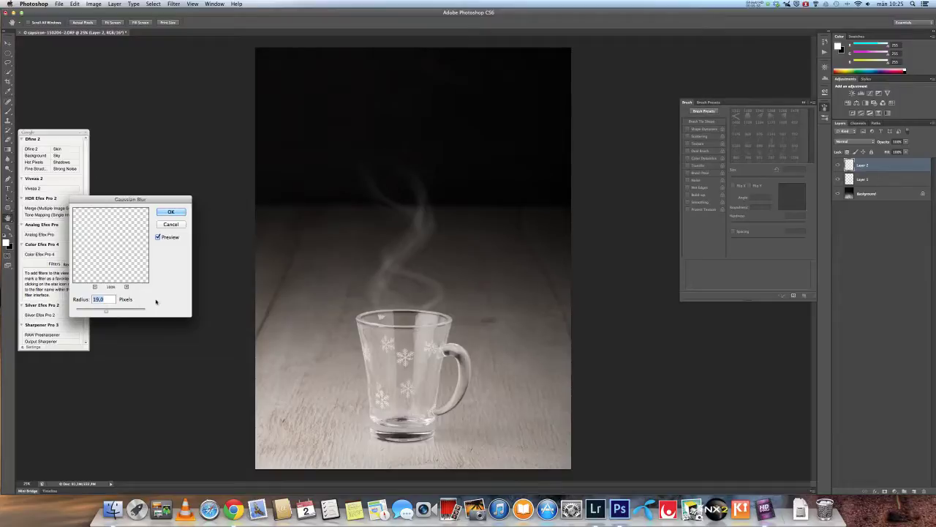
click(172, 212)
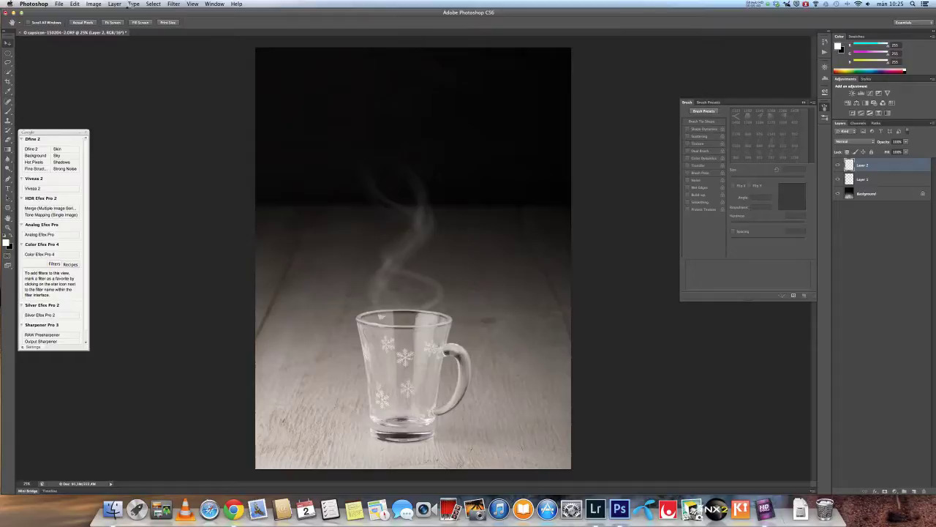
Step: Warp the second smoke wisp so its top leans inward and stretches upward while its base spreads across the glass opening
key(v)
click(75, 4)
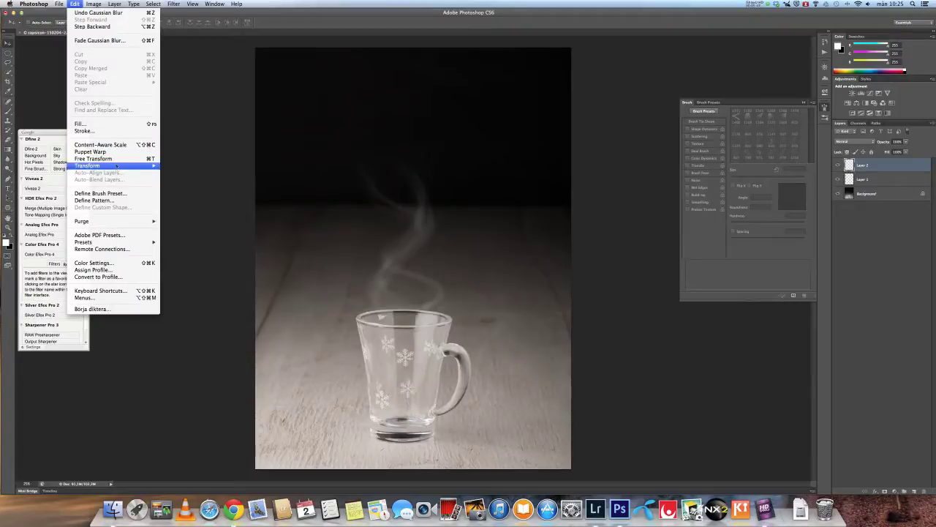
mouse_move(147, 165)
click(176, 214)
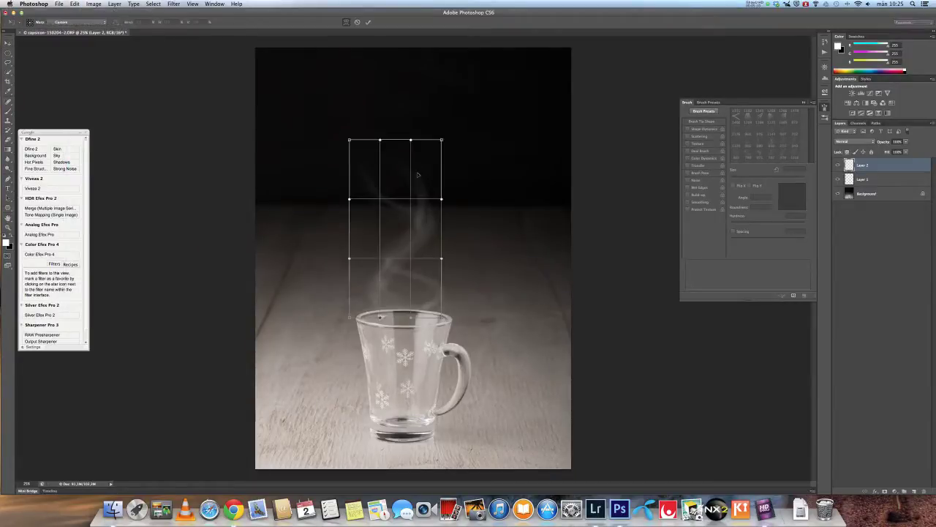
drag(388, 159, 378, 221)
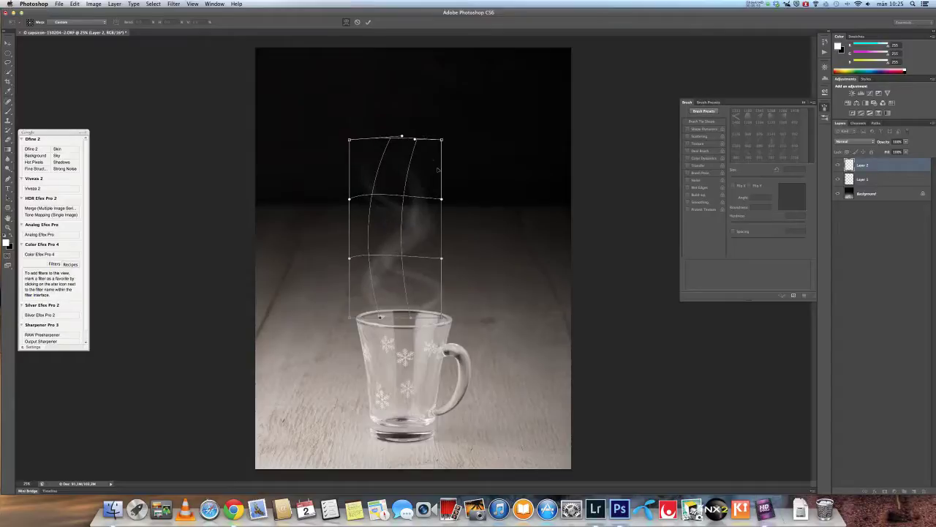
drag(350, 139, 406, 103)
drag(407, 137, 418, 129)
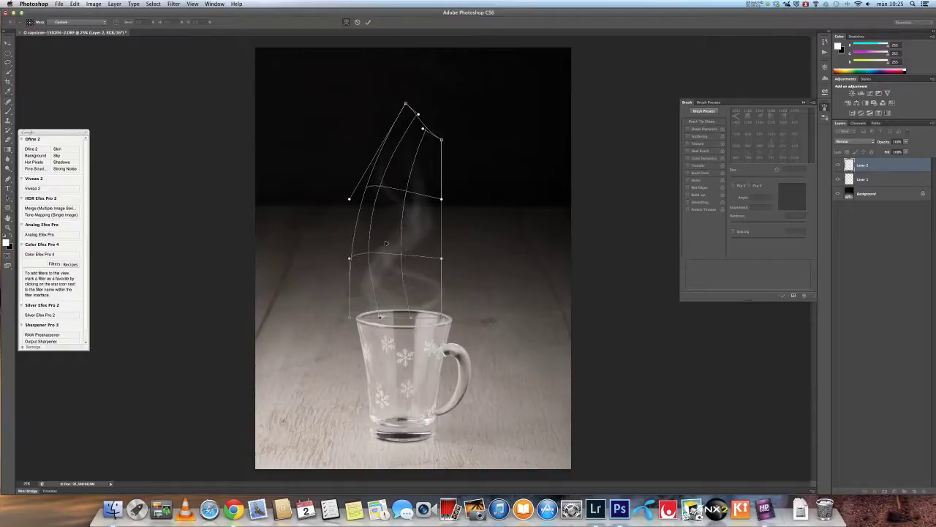
drag(419, 241, 438, 290)
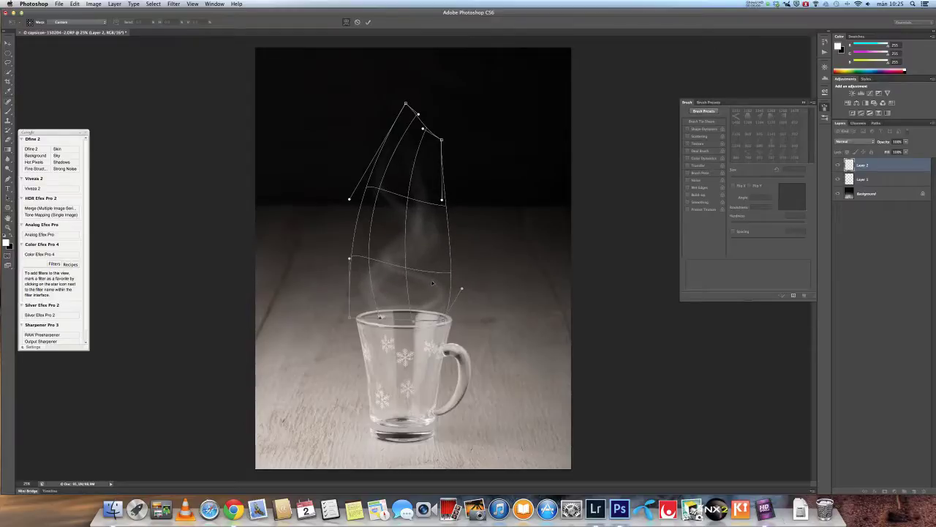
drag(392, 248, 390, 241)
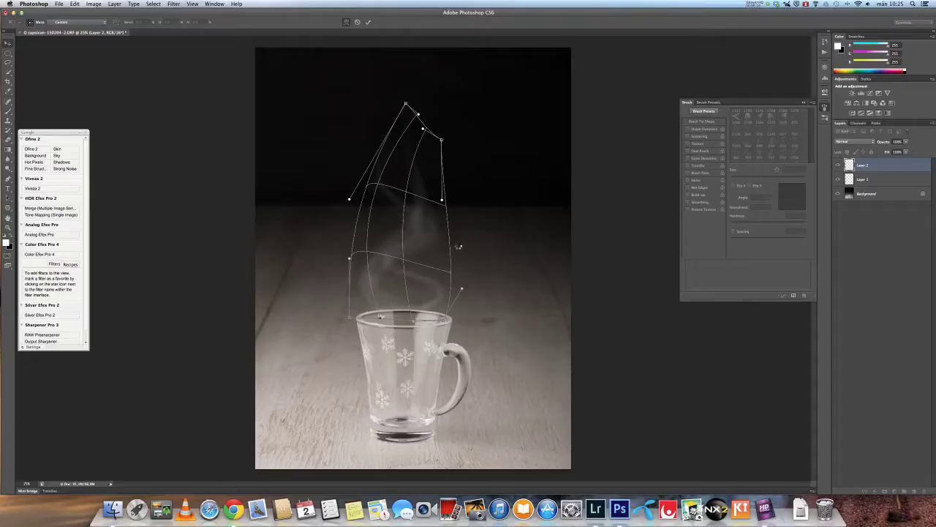
key(Return)
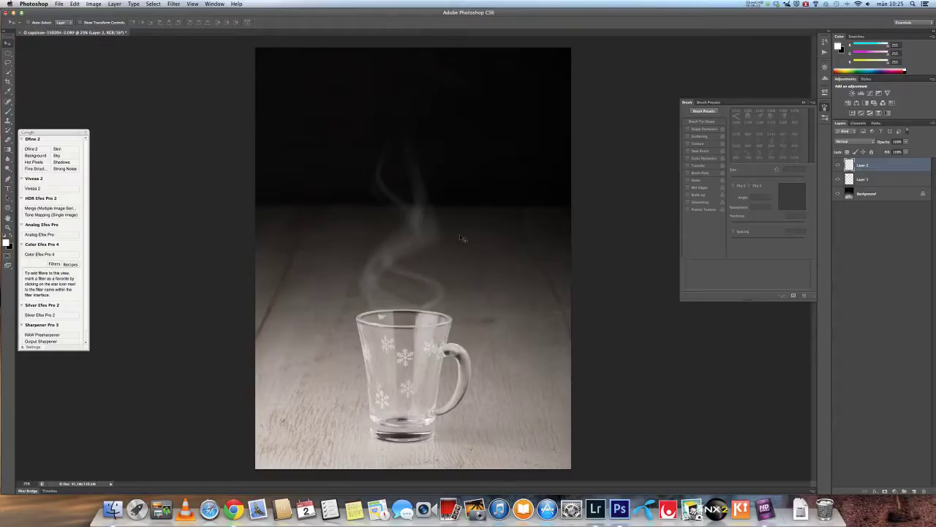
Step: Reposition both smoke layers slightly sideways so the two wisps rise together from the glass rim
mouse_move(406, 251)
mouse_down()
mouse_move(402, 233)
mouse_move(408, 249)
mouse_move(395, 250)
mouse_up()
click(882, 181)
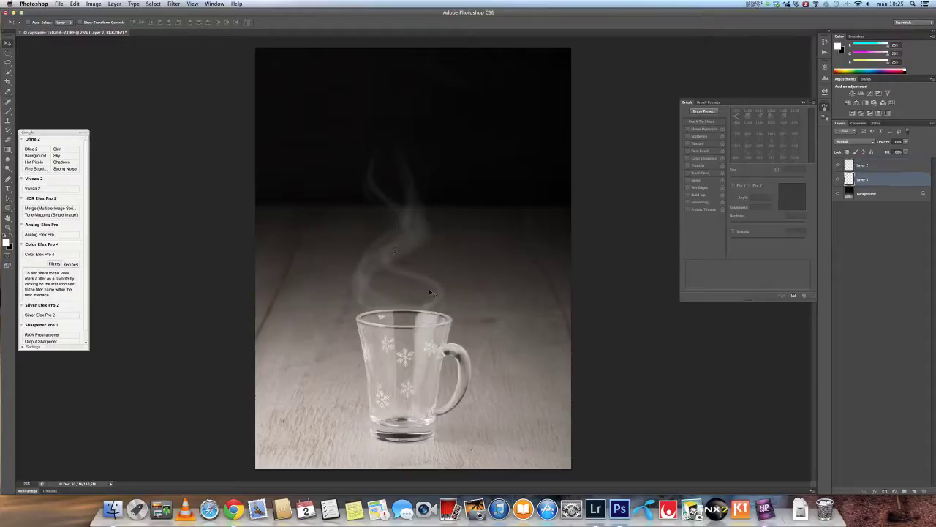
drag(430, 293, 437, 290)
click(880, 167)
drag(401, 235, 406, 235)
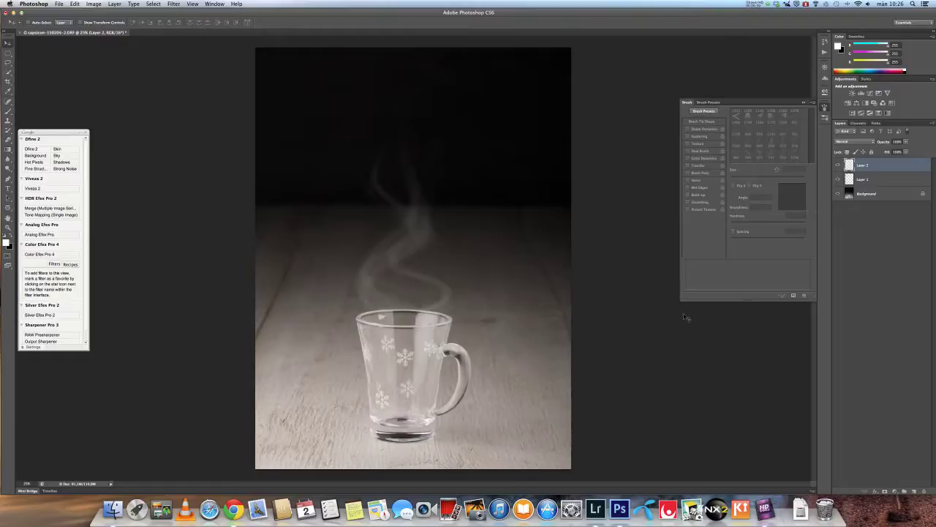
Step: Merge the two smoke layers into one and pull the merged smoke slightly downward
shift+click(870, 181)
right_click(871, 181)
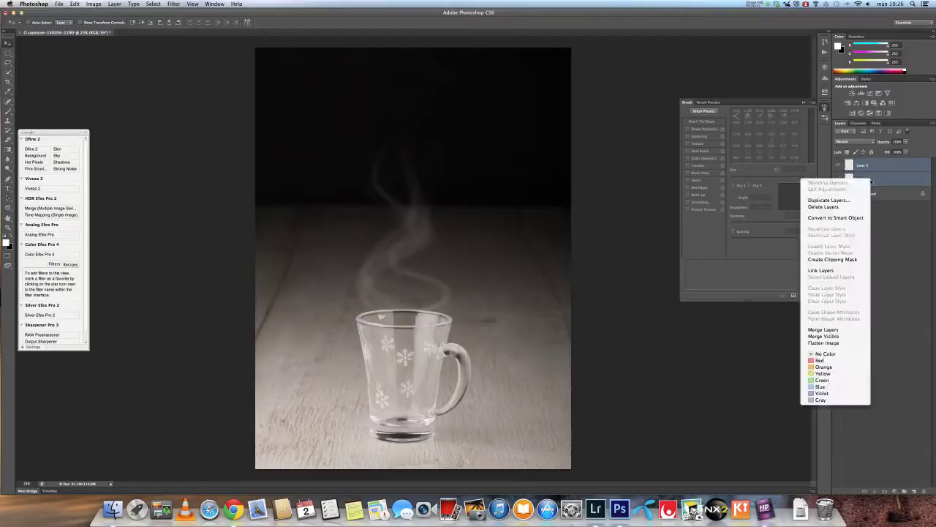
click(834, 330)
mouse_move(378, 254)
mouse_down()
mouse_move(360, 182)
mouse_move(410, 242)
mouse_move(378, 265)
mouse_up()
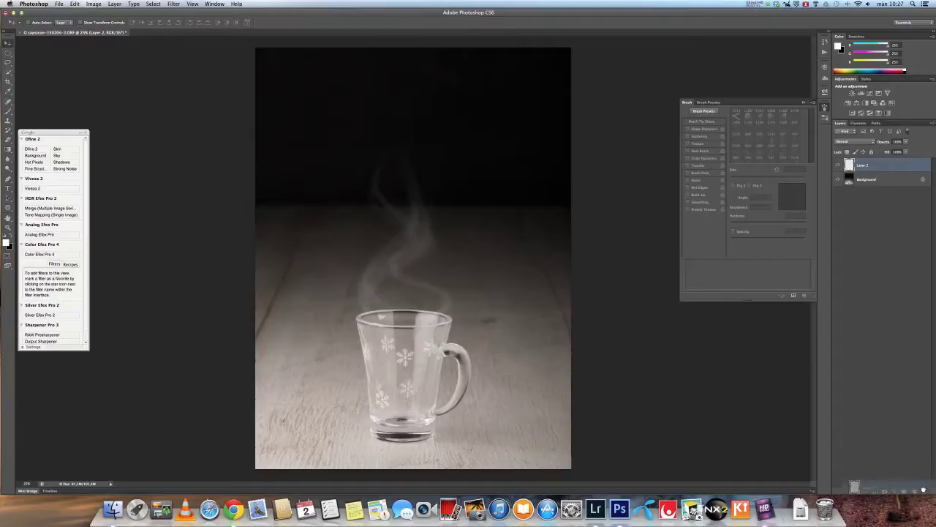
Step: Delete the merged smoke layer, and send the dark, portrait-format cloud photo from Lightroom to Photoshop for editing
click(923, 490)
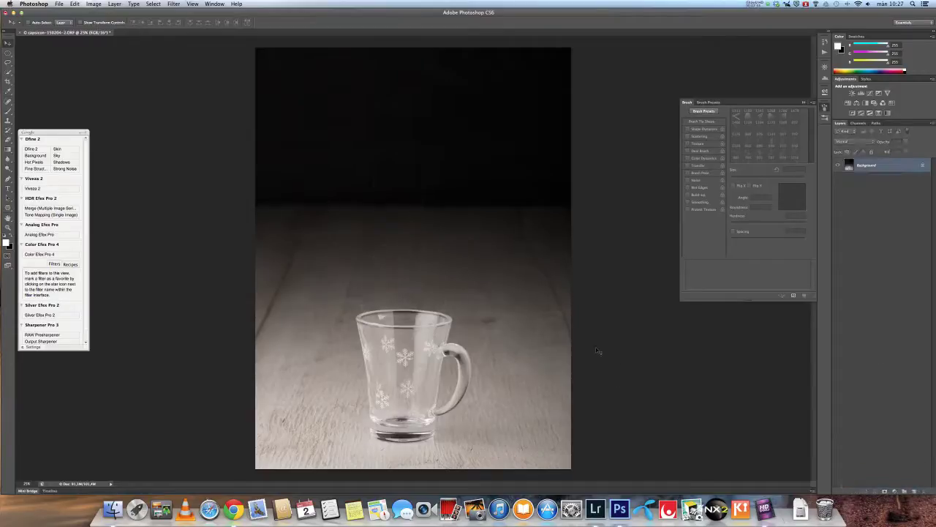
click(595, 508)
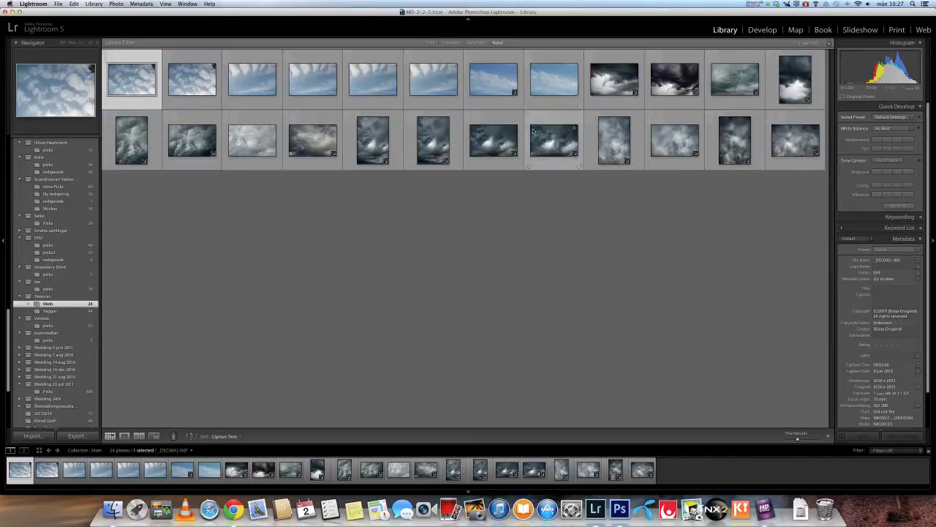
click(735, 141)
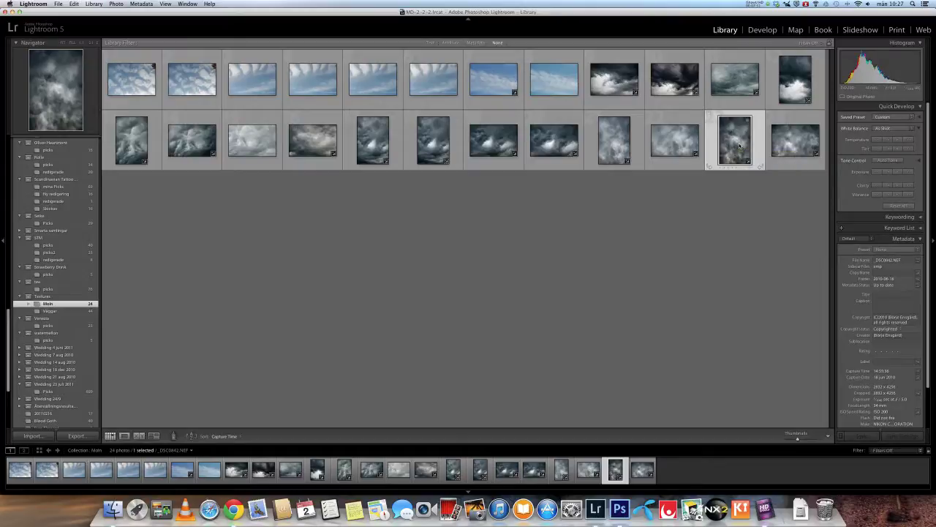
key(super+e)
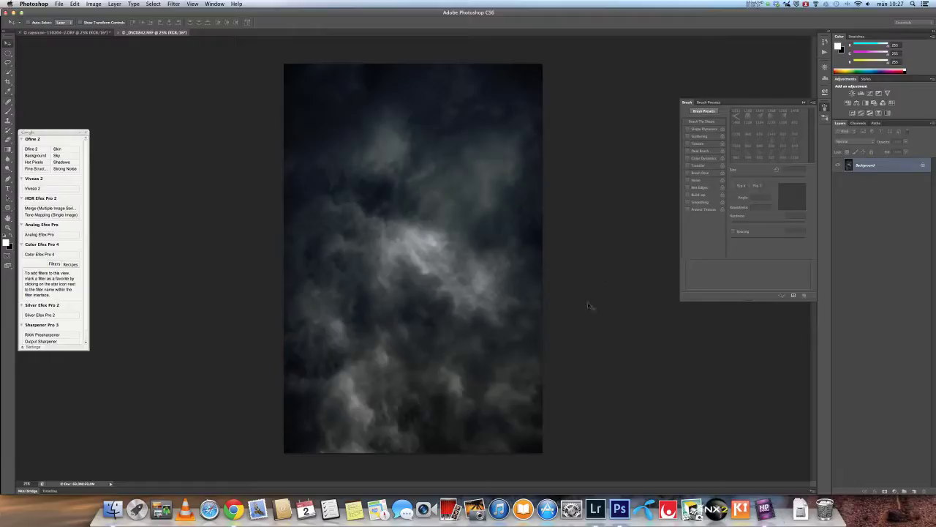
Step: Copy the cloud photo into the mug image as a new layer and centre it horizontally over the glass
drag(139, 35, 101, 155)
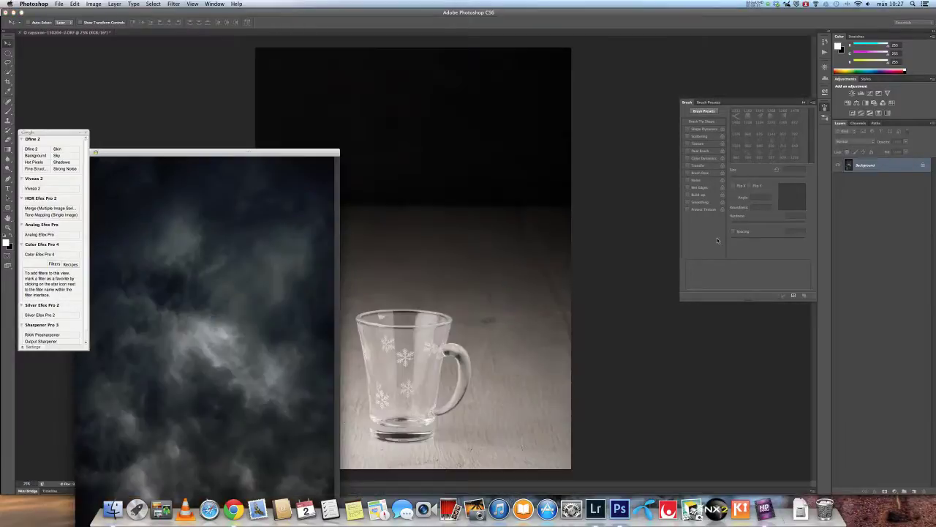
drag(884, 167, 532, 198)
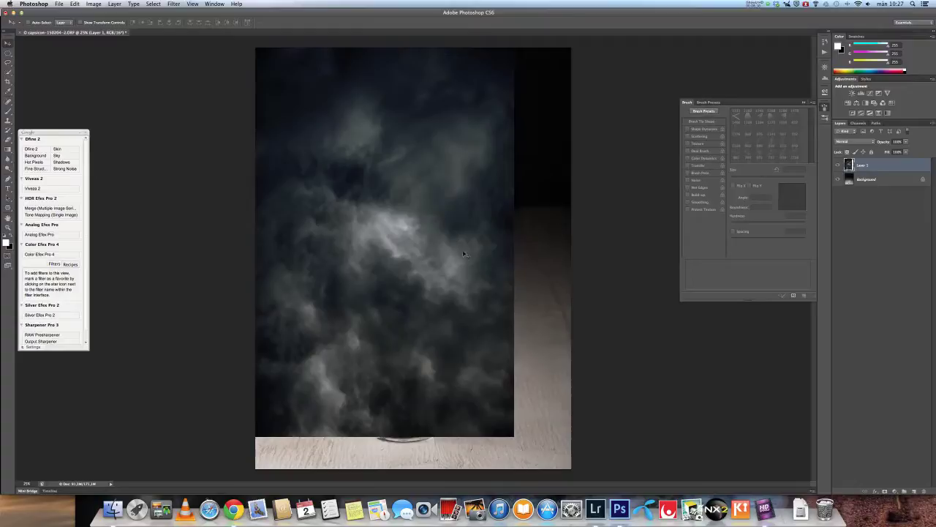
drag(388, 274, 416, 262)
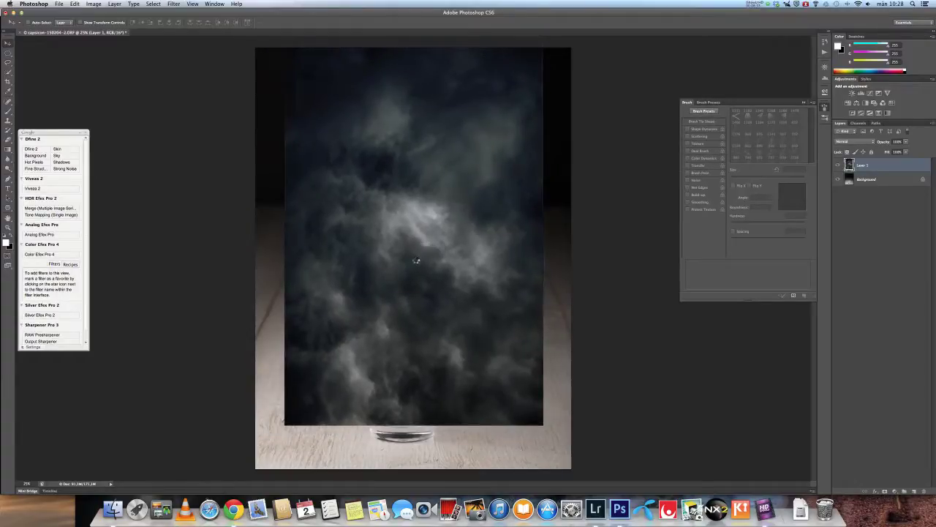
Step: Set the cloud layer's blend mode to Screen and move it up and right so bright wisps sit above the glass rim
click(873, 141)
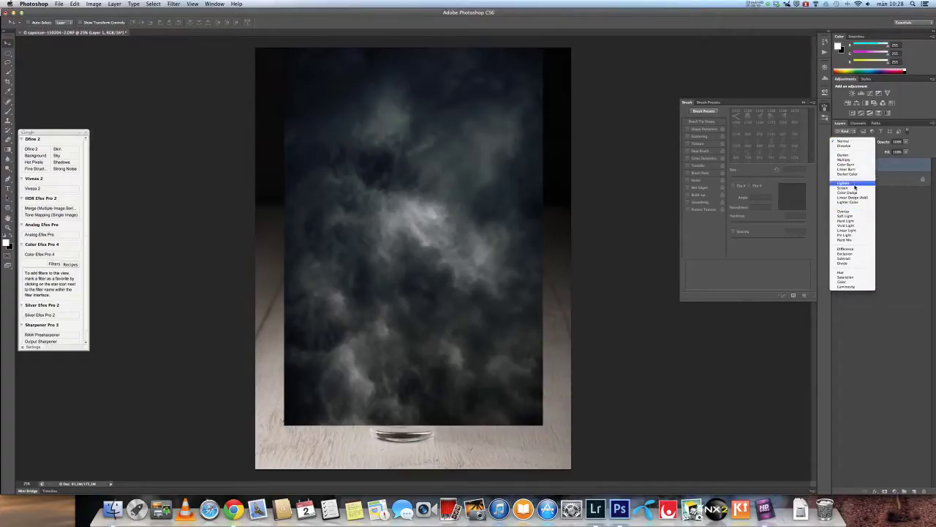
key(Escape)
key(shift+alt+s)
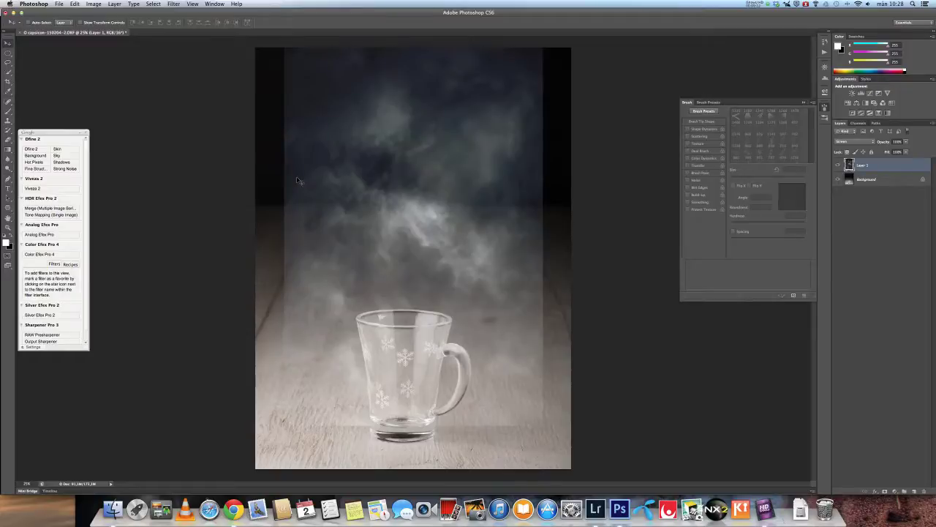
drag(414, 210, 457, 208)
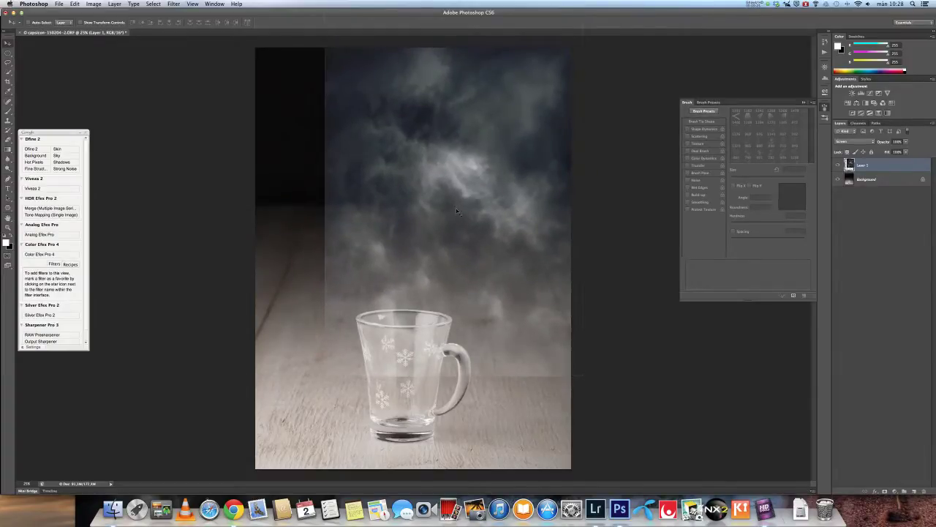
Step: Add a white layer mask to the cloud layer and choose the soft round brush tip for painting on it
click(884, 491)
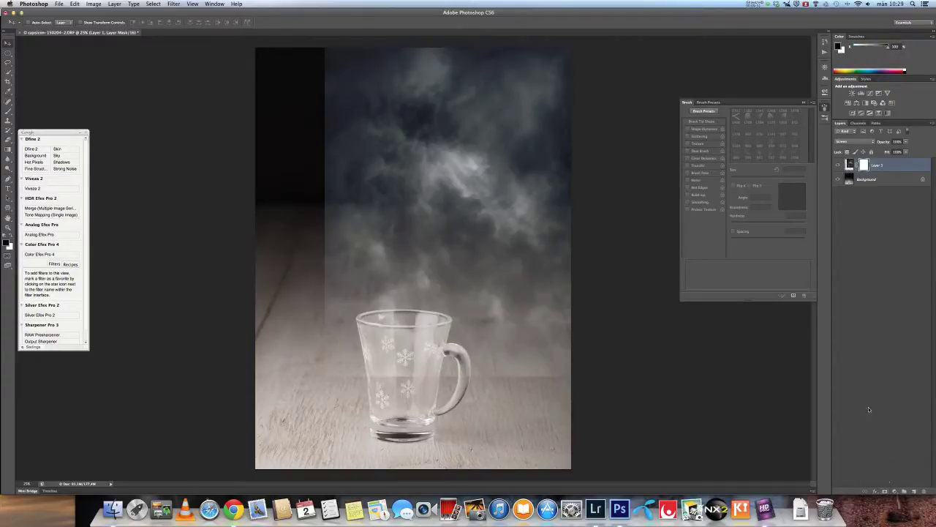
key(b)
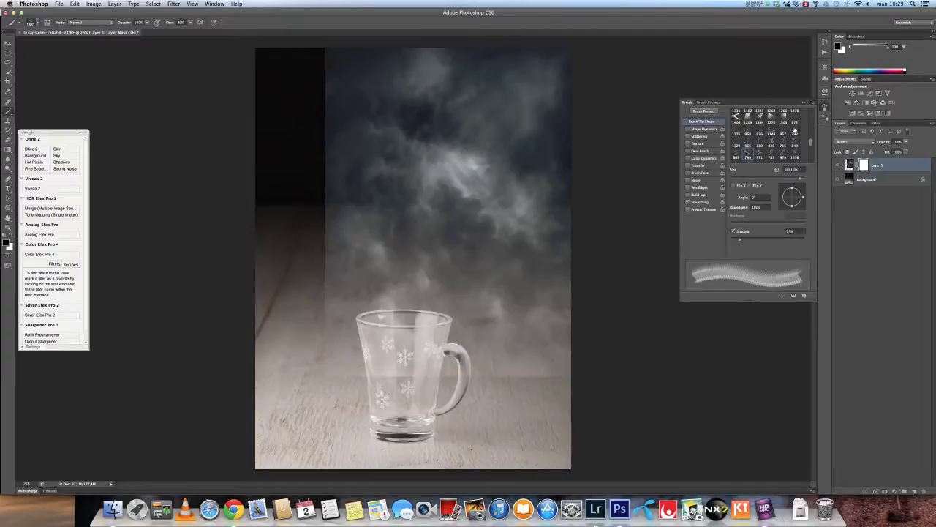
drag(810, 145, 803, 125)
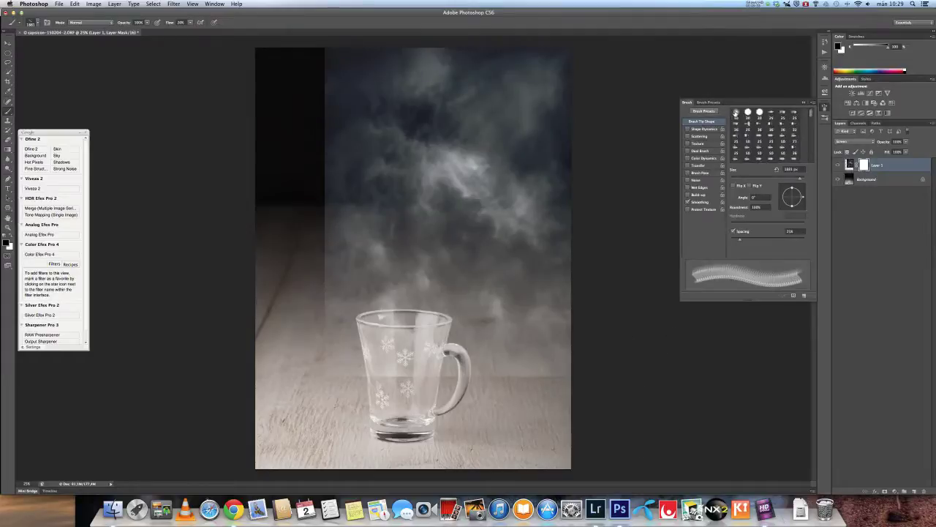
click(736, 115)
click(804, 103)
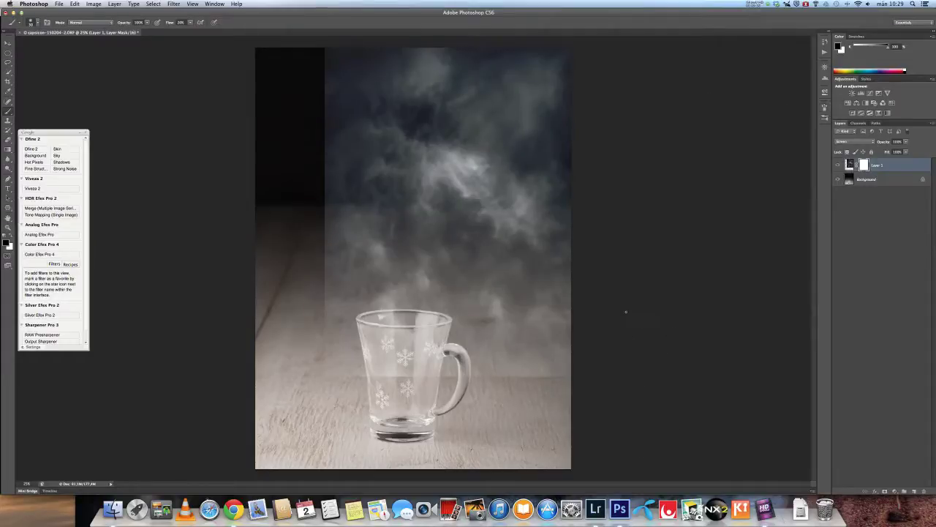
Step: Set the brush hardness to 0% and enlarge the brush to 1000 px
key(bracketright)
key(bracketright)
key(bracketright)
key(bracketright)
key(bracketright)
key(bracketright)
key(bracketright)
key(bracketright)
click(38, 24)
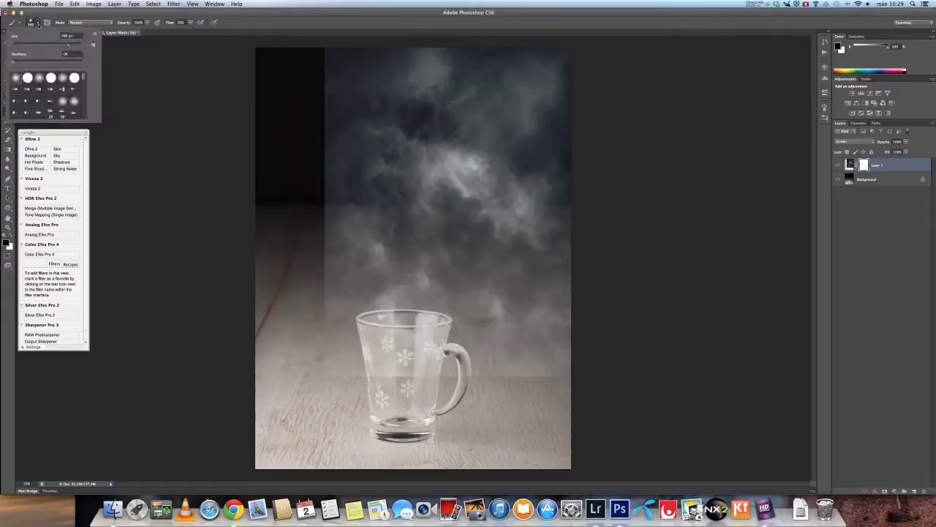
click(13, 63)
key(Return)
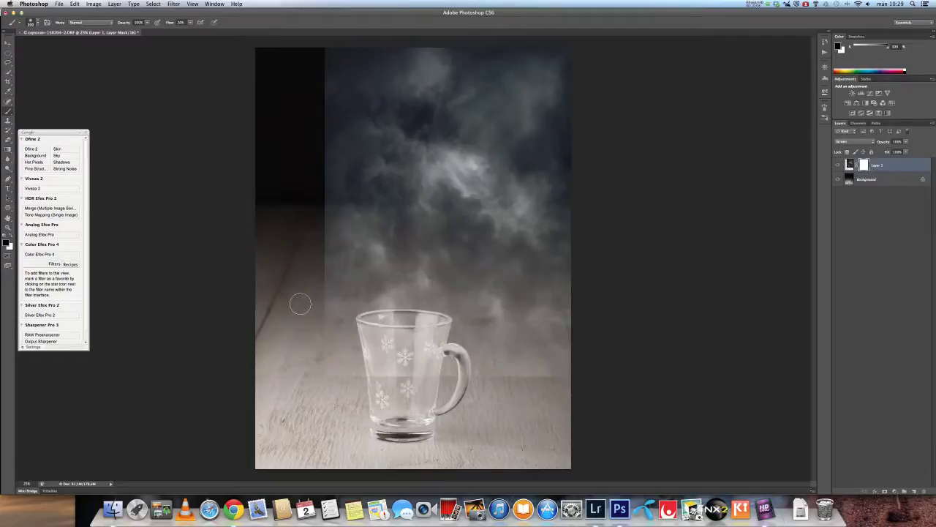
key(bracketright)
key(bracketright)
key(bracketright)
key(bracketright)
key(bracketright)
key(bracketright)
key(bracketright)
Step: Paint black on the cloud layer's mask around the edges, leaving only a soft column of steam above the glass
mouse_move(327, 125)
mouse_down()
mouse_move(327, 66)
mouse_move(327, 79)
mouse_move(353, 37)
mouse_move(306, 92)
mouse_move(309, 79)
mouse_move(346, 28)
mouse_move(308, 78)
mouse_move(316, 81)
mouse_move(298, 117)
mouse_move(341, 73)
mouse_up()
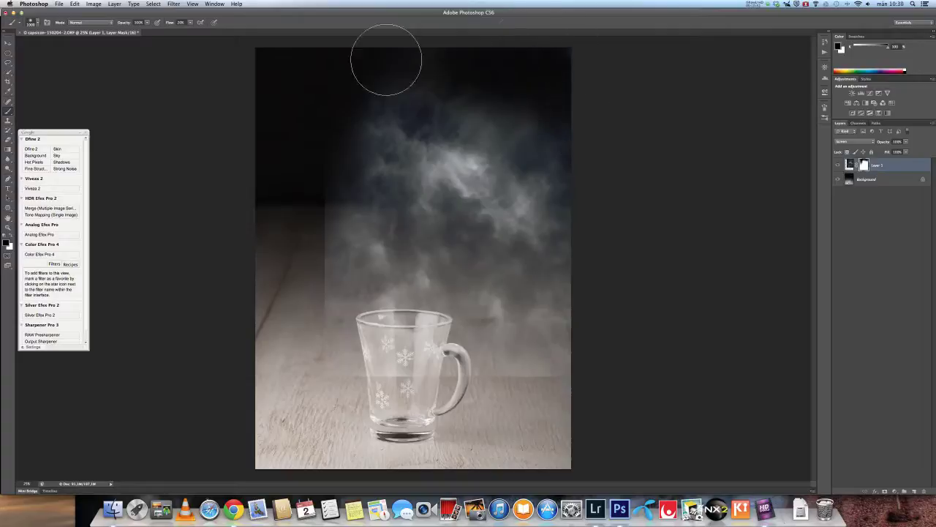
mouse_move(541, 314)
mouse_down()
mouse_move(545, 183)
mouse_move(530, 212)
mouse_move(526, 366)
mouse_move(516, 370)
mouse_up()
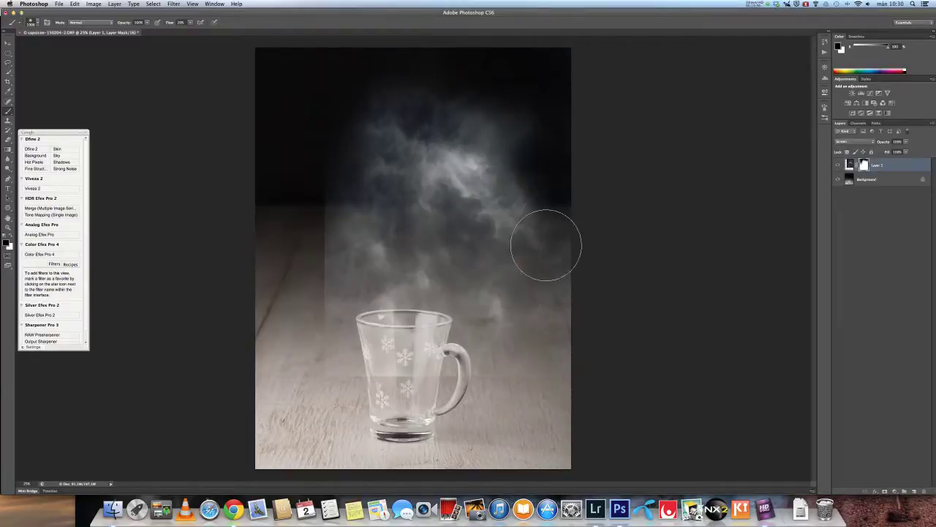
mouse_move(543, 226)
mouse_down()
mouse_move(533, 359)
mouse_move(545, 300)
mouse_move(537, 231)
mouse_up()
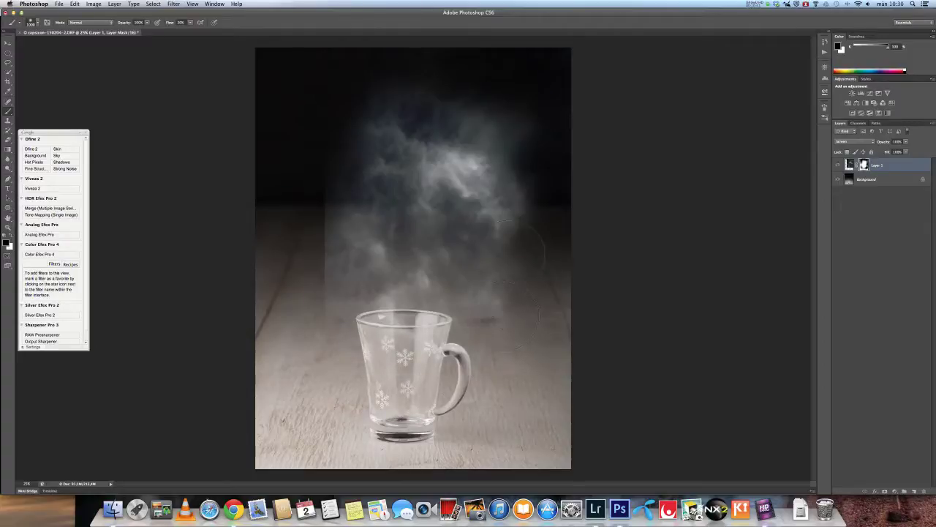
drag(531, 170, 447, 150)
mouse_move(441, 92)
mouse_down()
mouse_move(471, 102)
mouse_move(457, 98)
mouse_move(523, 140)
mouse_move(415, 91)
mouse_up()
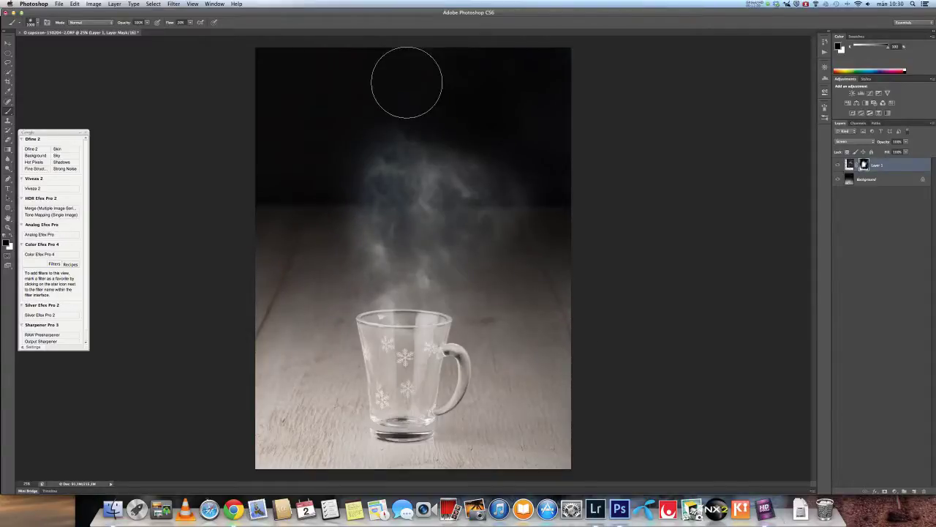
Step: Narrow the steam column by painting black on the cloud layer's mask, then thin its middle and top with a smaller, lower-opacity brush
mouse_move(508, 163)
mouse_down()
mouse_move(512, 220)
mouse_move(487, 148)
mouse_move(493, 189)
mouse_move(448, 147)
mouse_move(458, 169)
mouse_move(441, 134)
mouse_move(481, 310)
mouse_move(476, 255)
mouse_move(496, 123)
mouse_up()
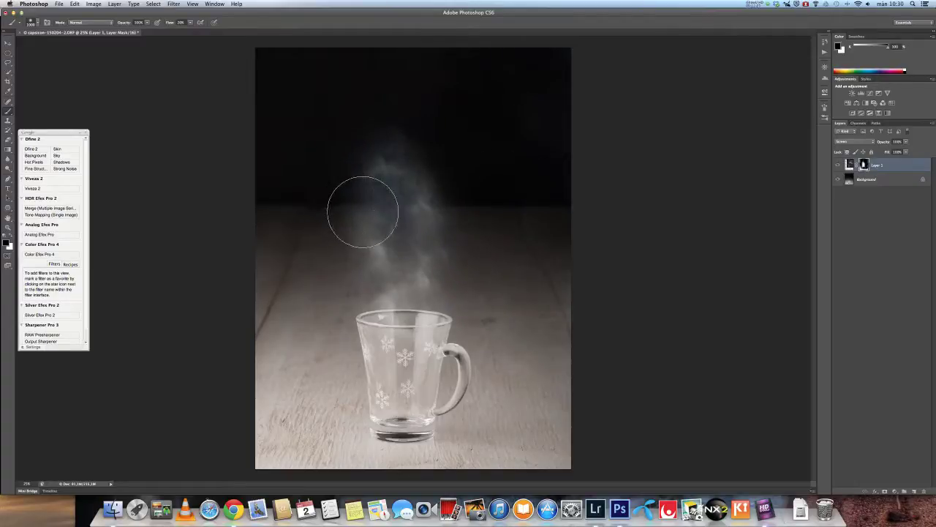
key(5)
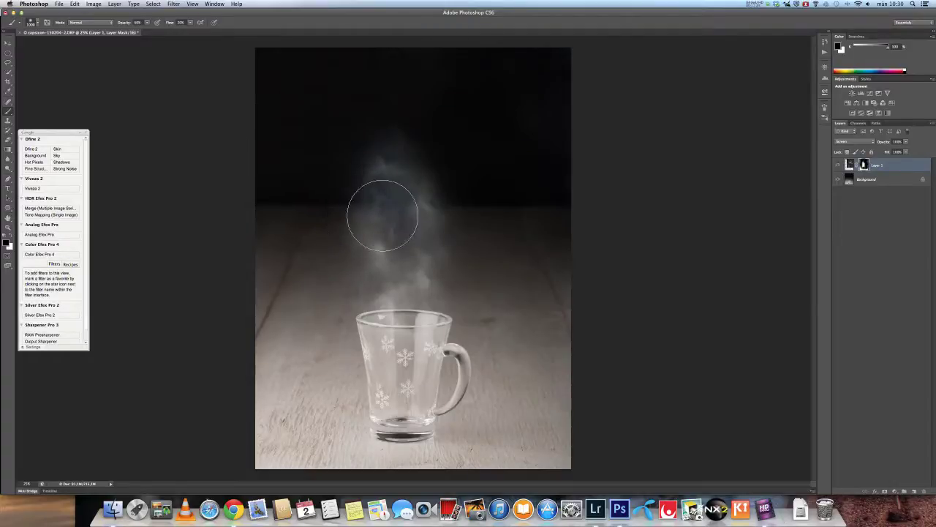
key(bracketleft)
key(bracketleft)
click(392, 200)
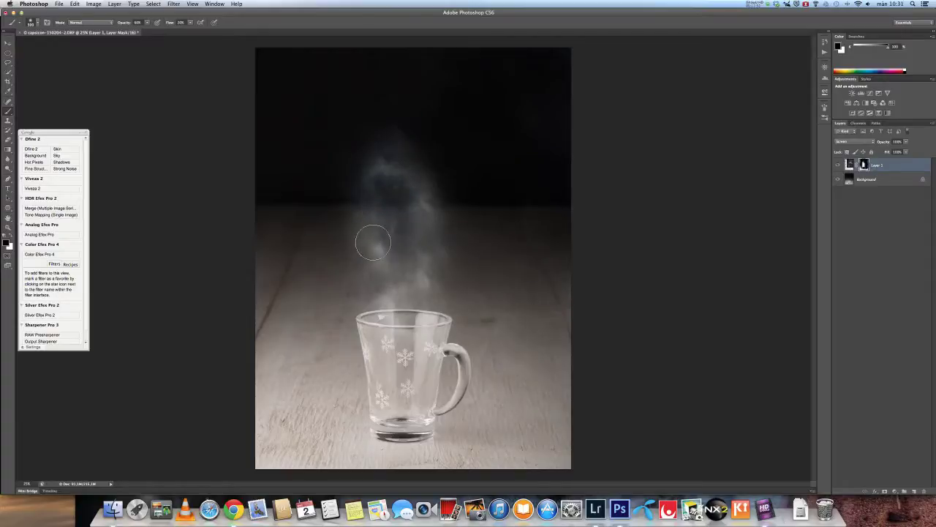
mouse_move(387, 146)
mouse_down()
mouse_move(392, 231)
mouse_move(368, 192)
mouse_move(417, 190)
mouse_up()
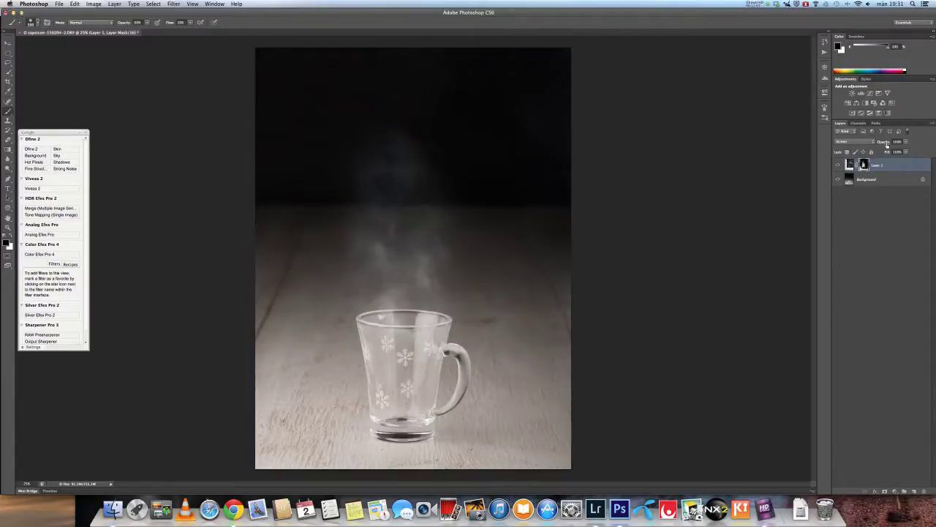
Step: Lower the cloud layer's opacity to about 60% and move the steam slightly up and right over the glass
mouse_move(883, 145)
mouse_down()
mouse_move(875, 156)
mouse_move(883, 150)
mouse_up()
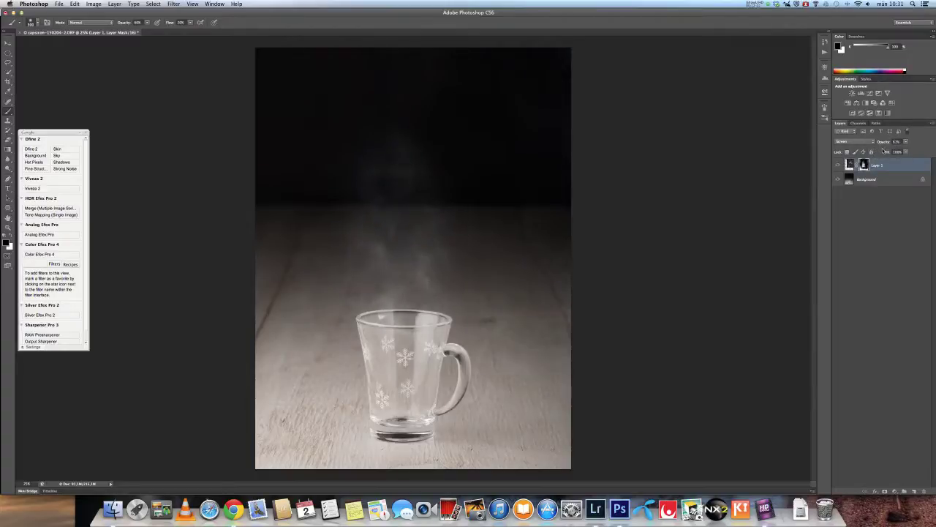
key(v)
drag(416, 275, 429, 268)
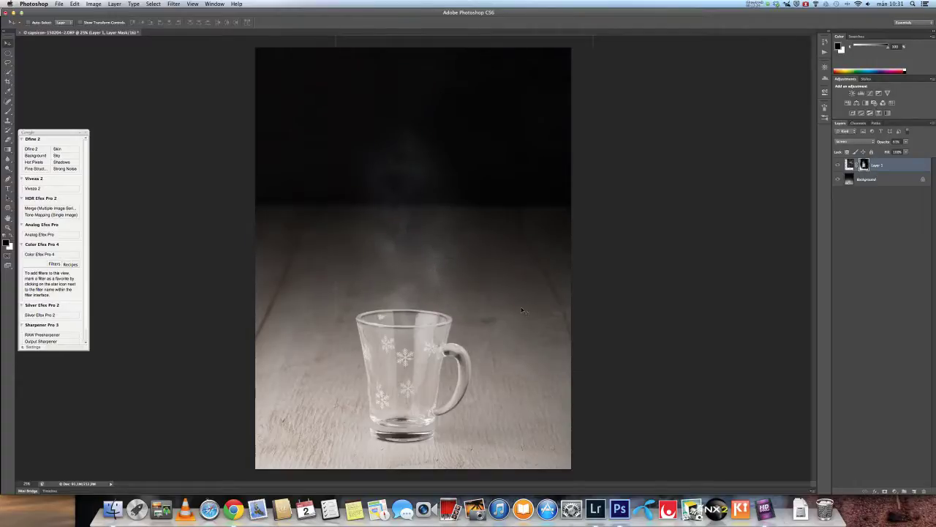